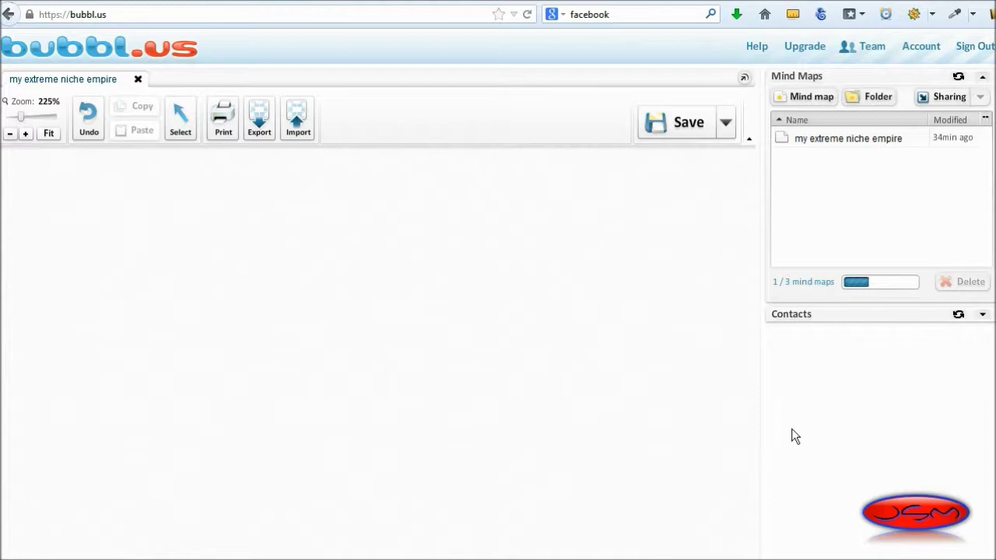
left_click(724, 262)
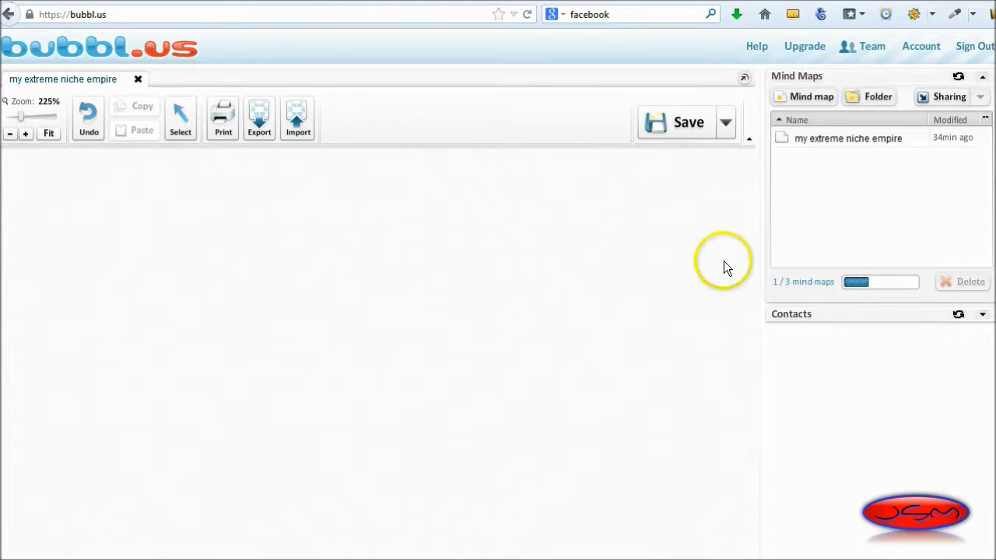
left_click_drag(109, 14, 35, 14)
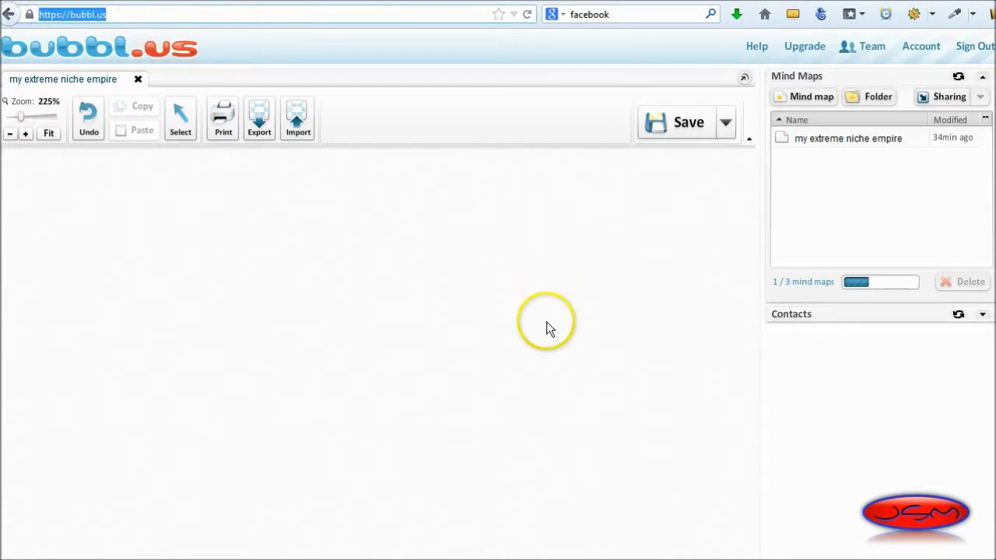
left_click(414, 53)
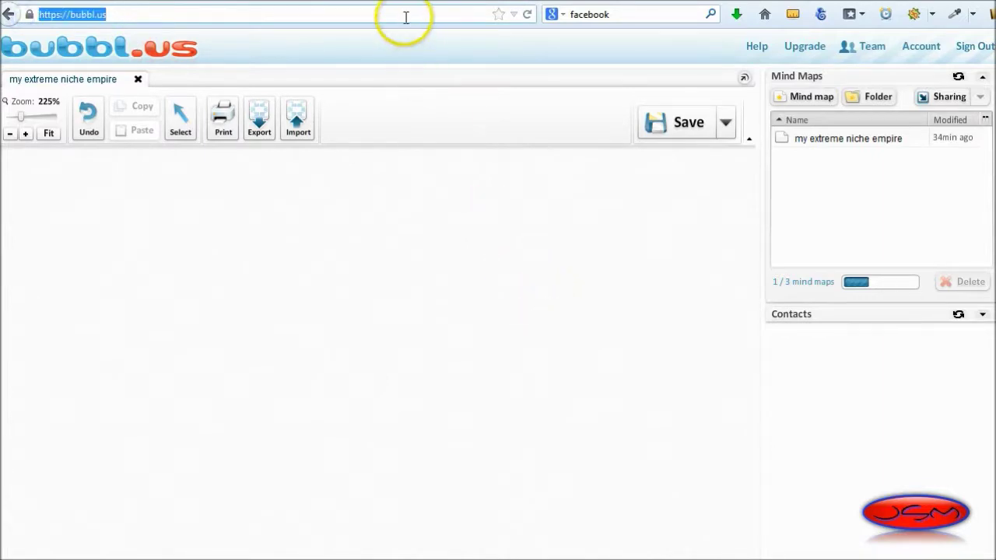
left_click(406, 18)
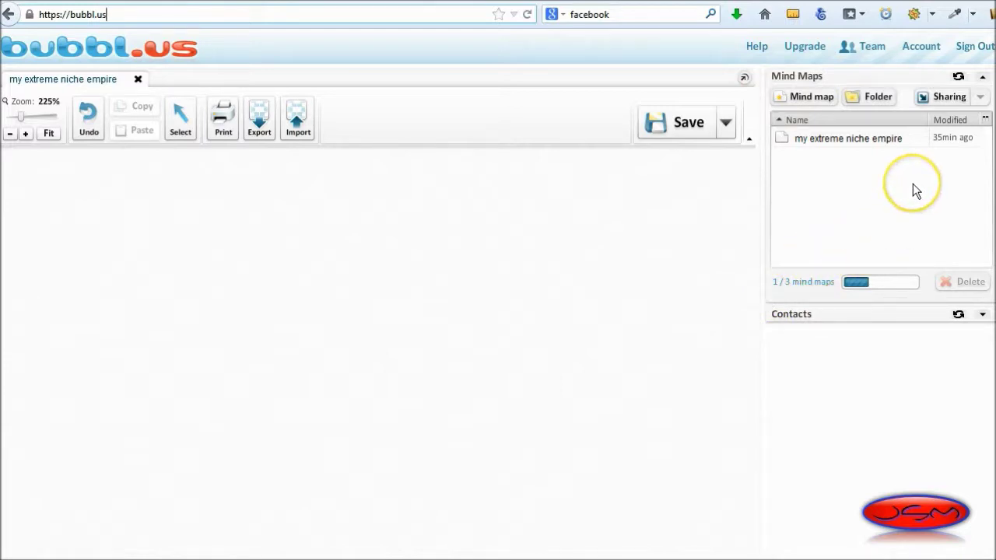
Create a new blank mind map
left_click(810, 102)
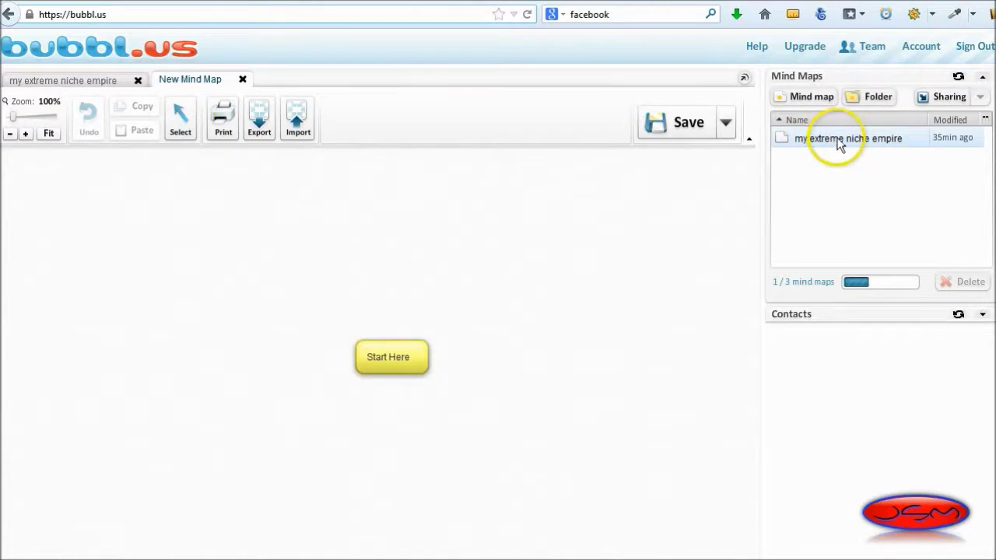
mouse_move(401, 348)
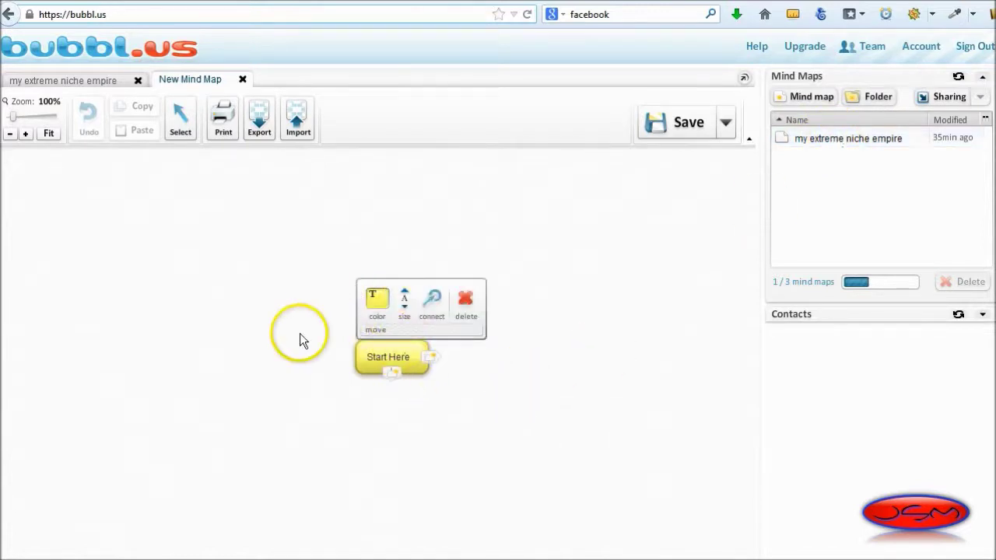
left_click(298, 365)
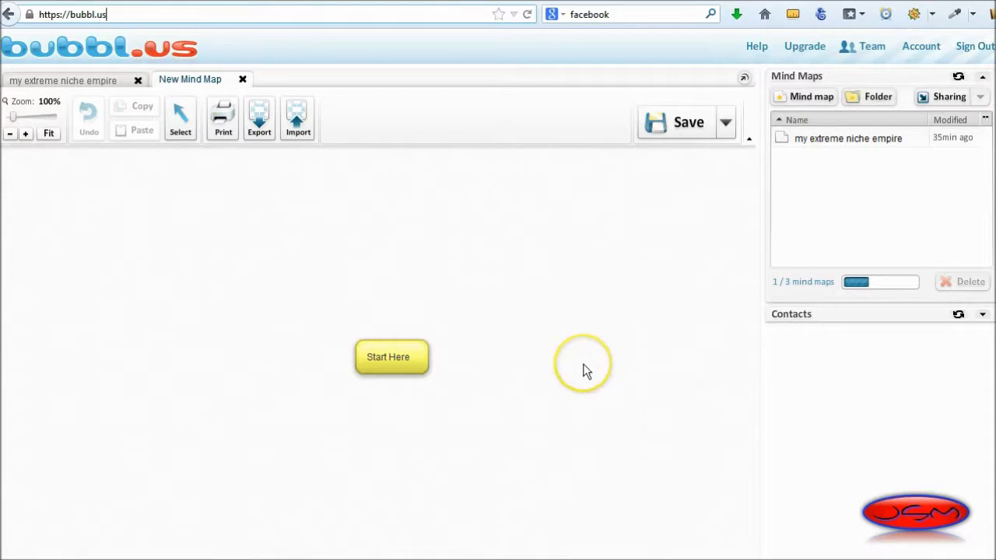
left_click(592, 363)
left_click_drag(520, 300, 486, 245)
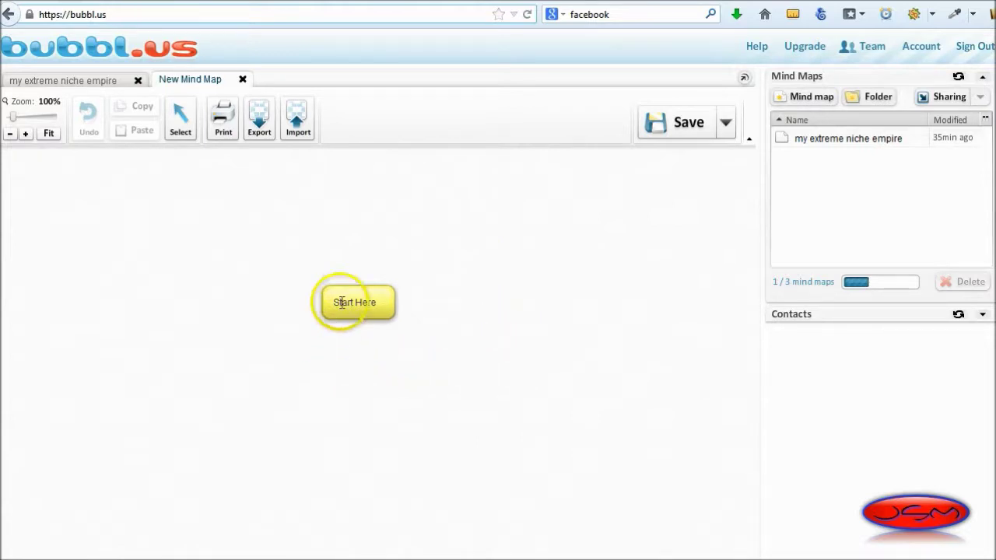
Rename the "Start Here" bubble to "my mindmap"
mouse_move(336, 303)
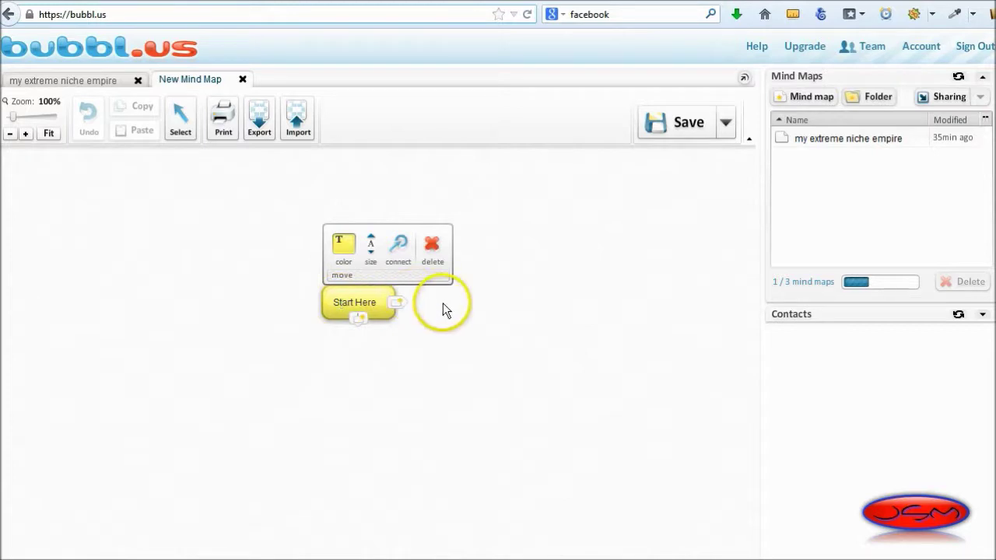
double_click(393, 302)
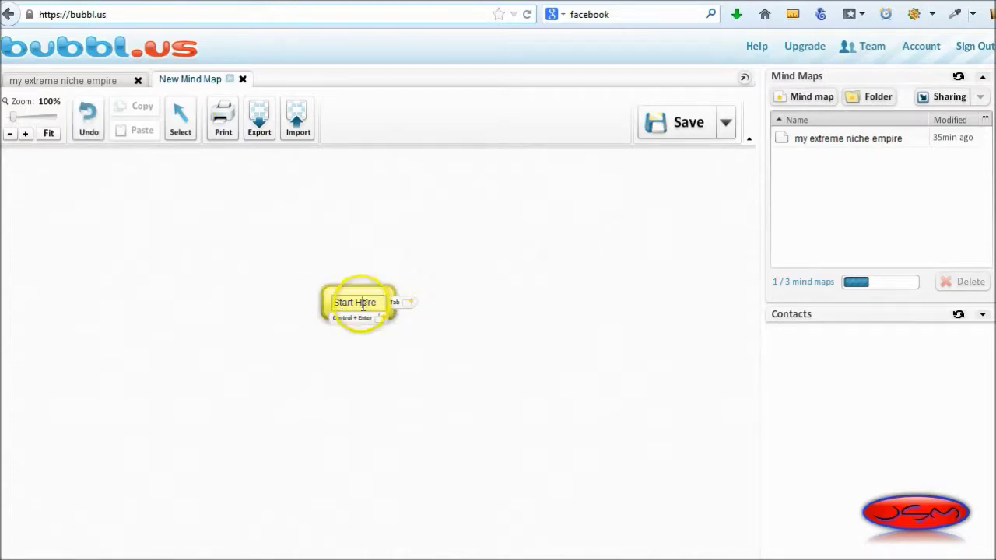
left_click_drag(378, 309, 291, 308)
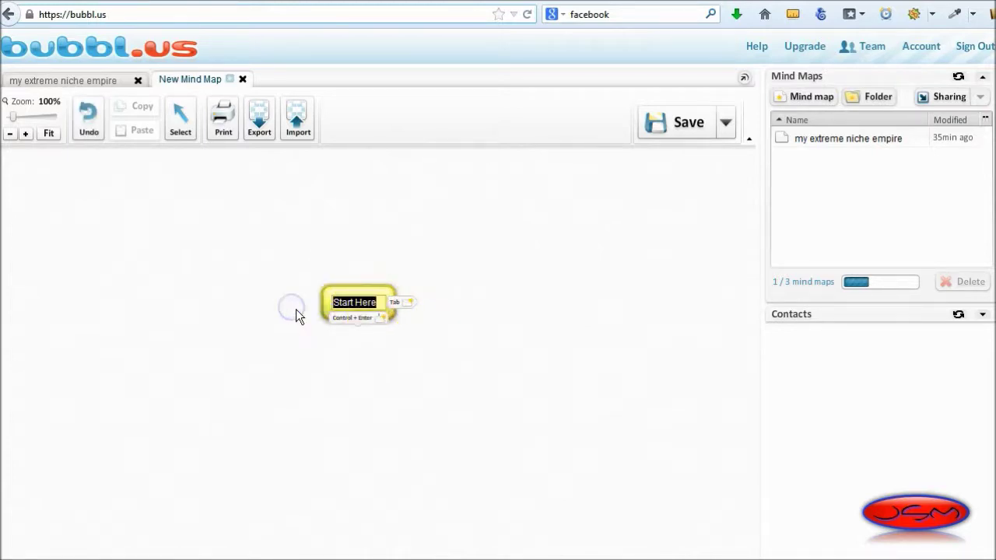
type("my")
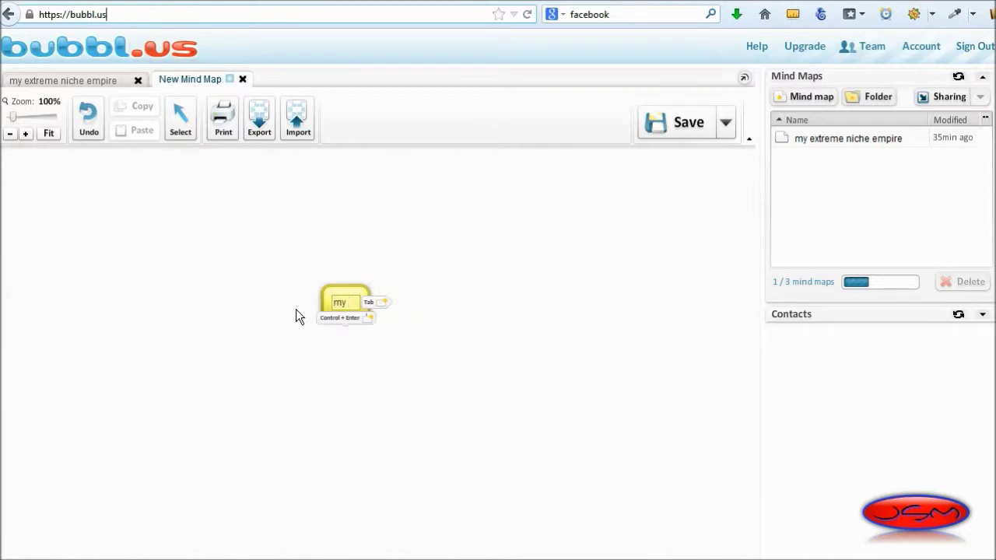
type(" mindmap")
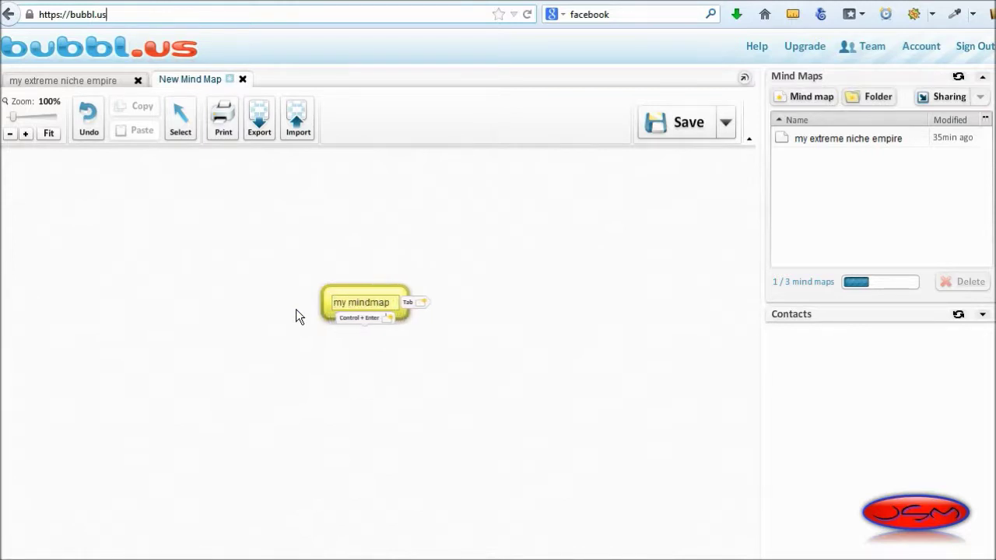
left_click(390, 325)
left_click_drag(372, 320, 312, 331)
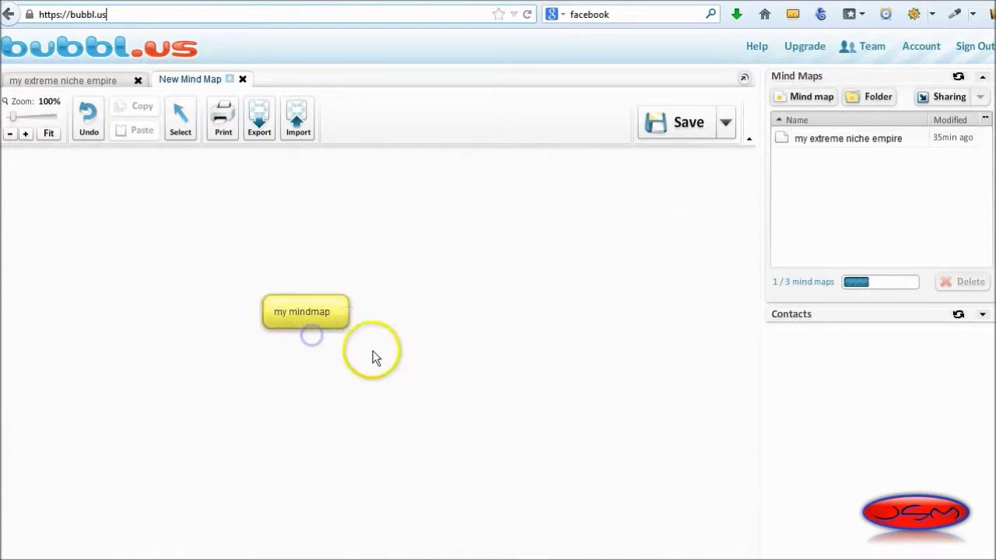
Add two blank child bubbles to "my mindmap", placing one above and to its right and the other level with it
mouse_move(309, 319)
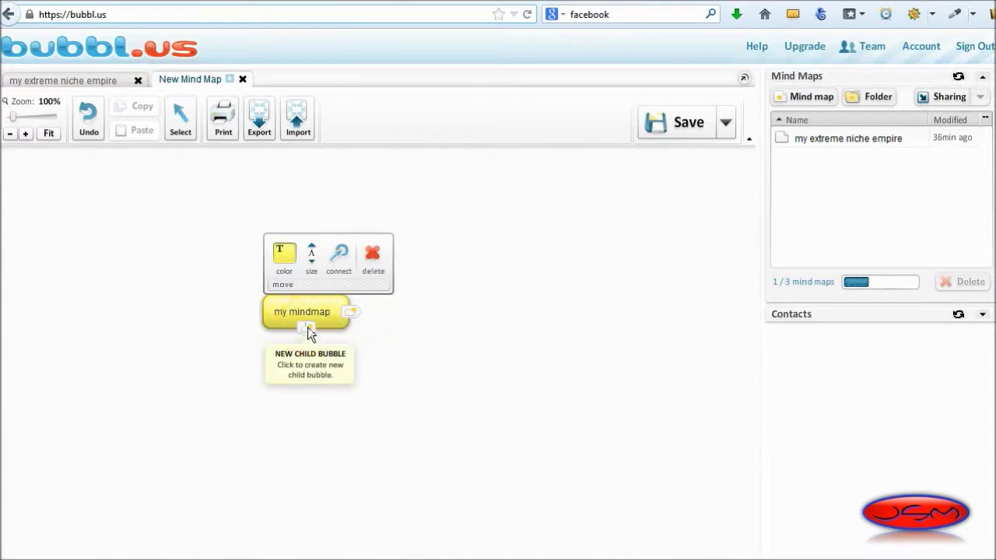
left_click(309, 328)
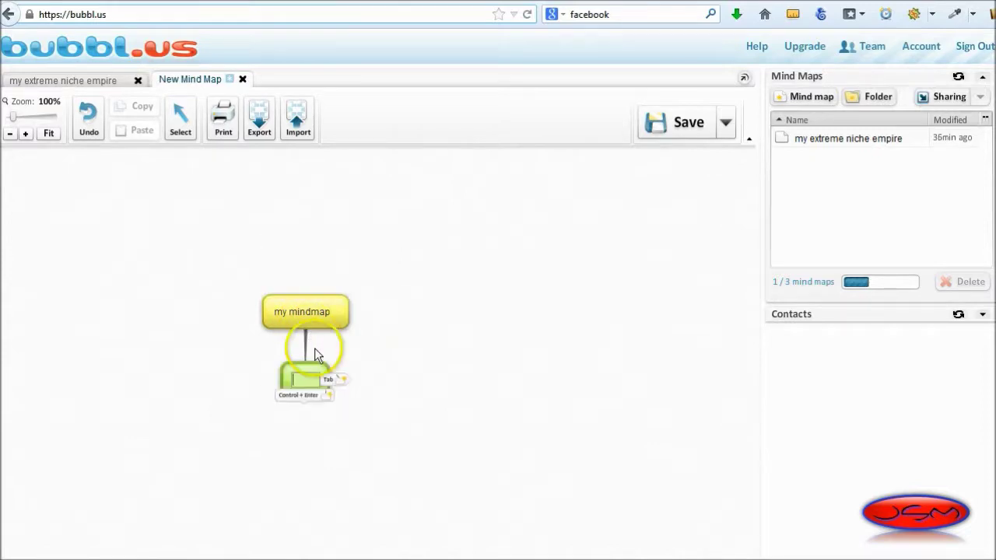
left_click_drag(316, 377, 421, 237)
mouse_move(345, 308)
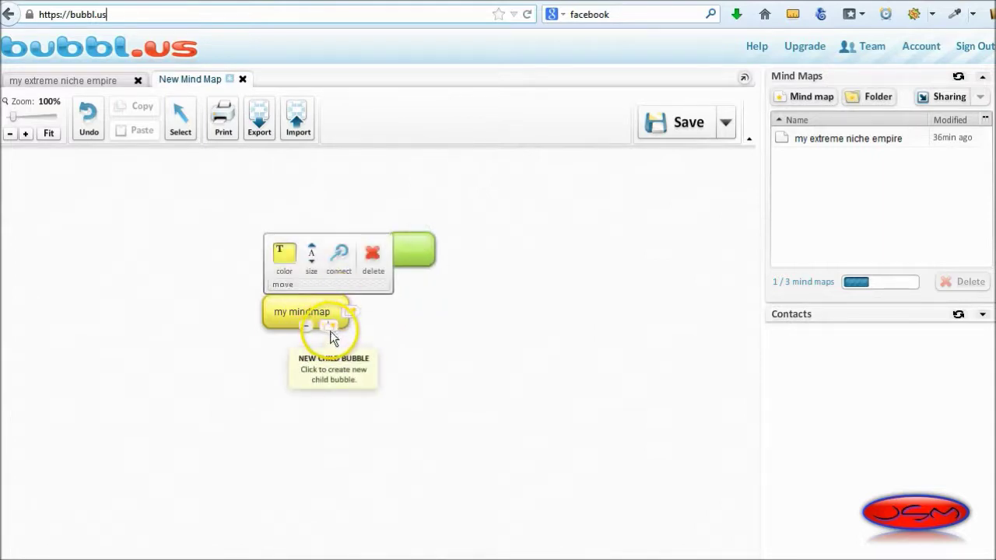
left_click(331, 331)
left_click_drag(325, 373, 460, 300)
left_click_drag(433, 242, 442, 220)
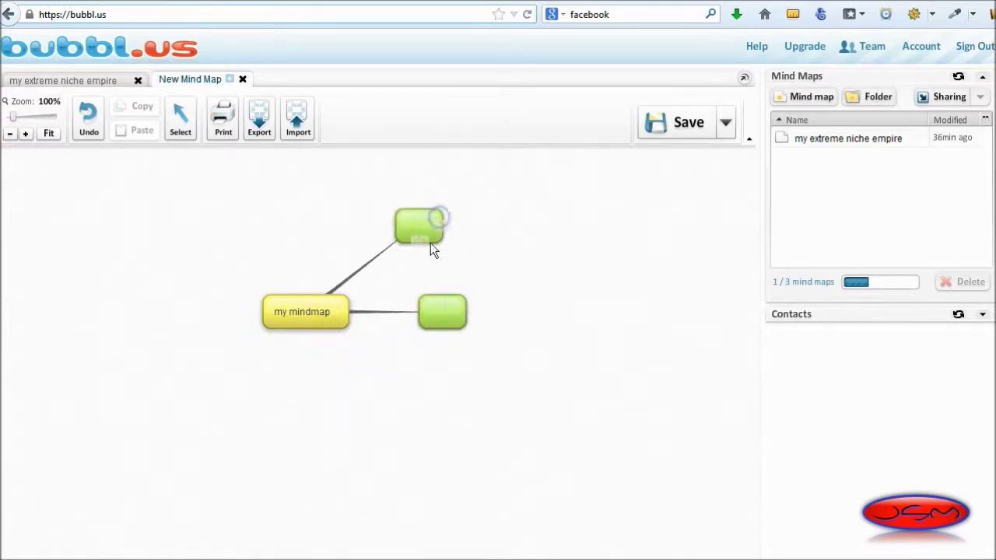
Label the upper child bubble of "my mindmap" as "module 1"
left_click(421, 225)
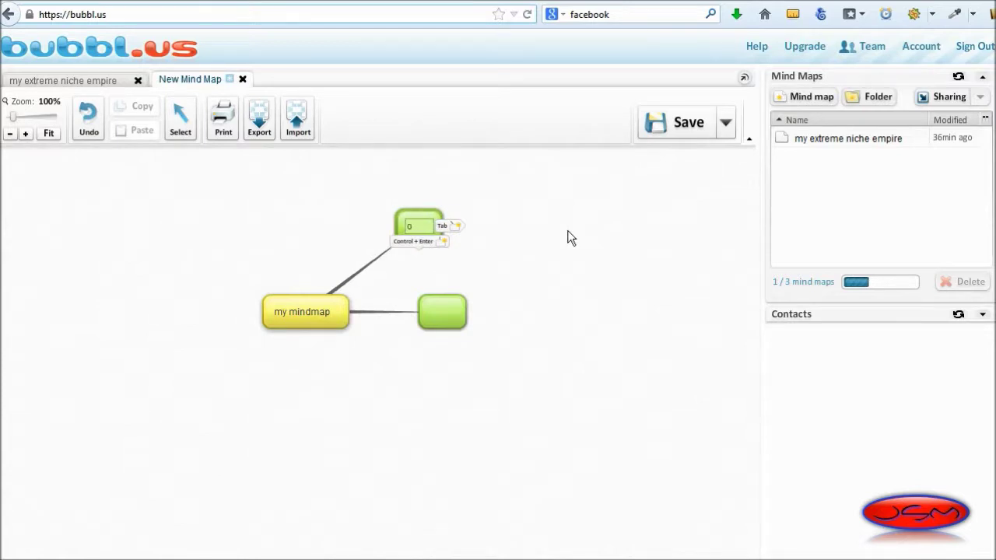
type("module 1")
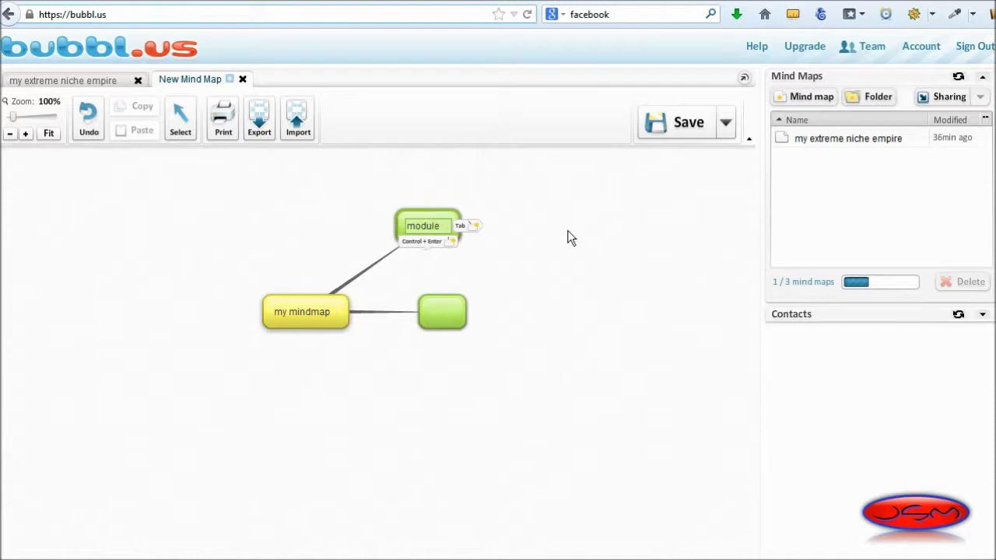
left_click(494, 286)
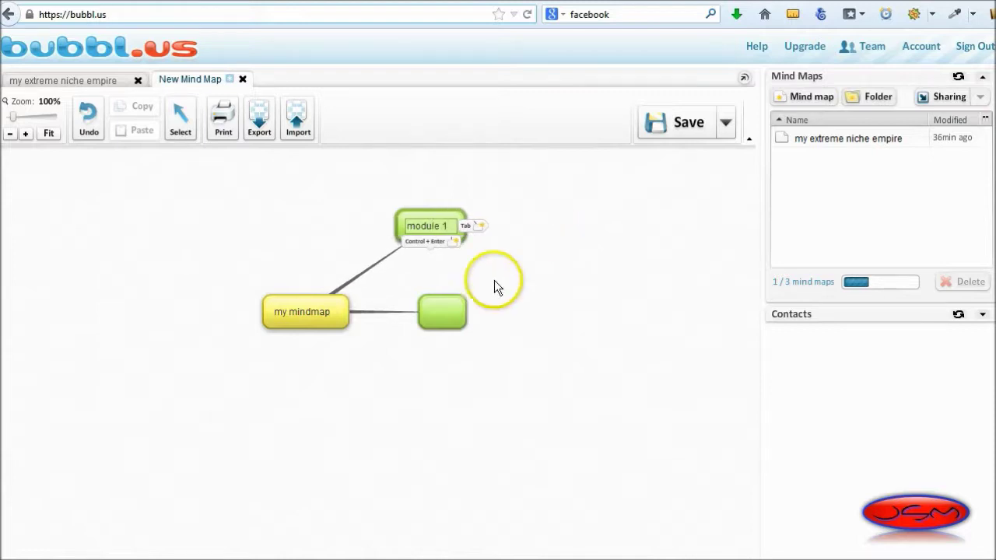
Add a third blank child bubble to "my mindmap" and place it below the other two
left_click(478, 226)
left_click(343, 367)
left_click_drag(343, 367, 438, 372)
Add two blank child bubbles to "module 1", one to its upper right and one directly beside it
left_click(460, 232)
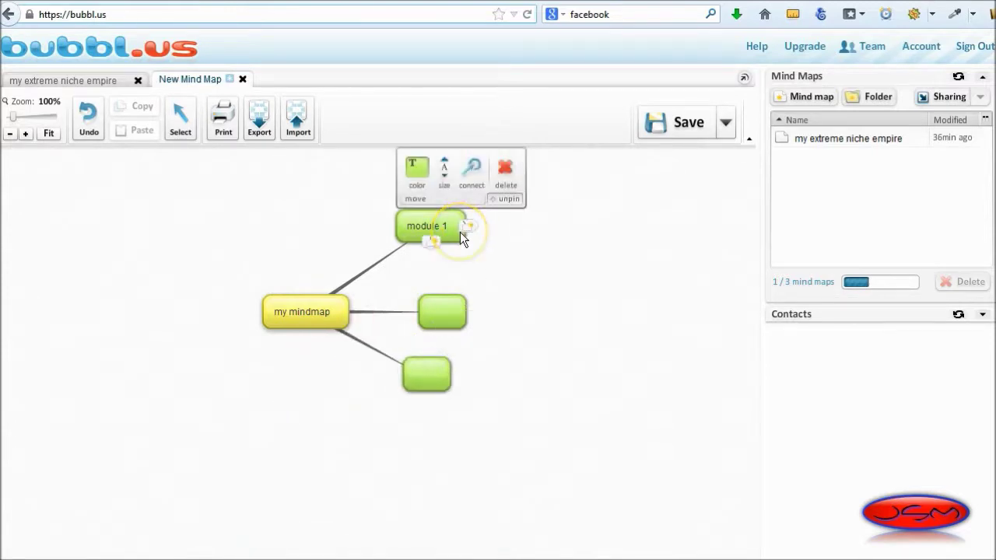
left_click(434, 240)
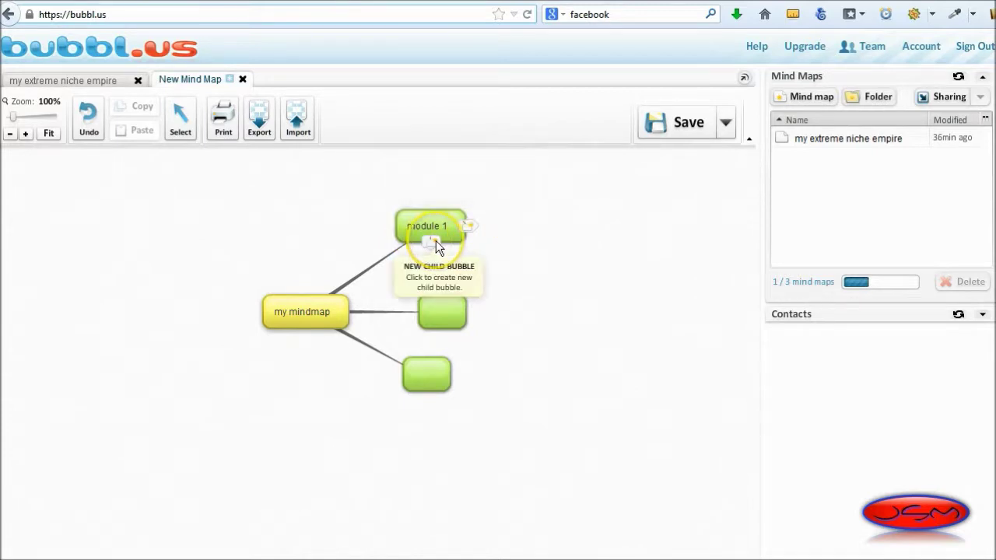
left_click(436, 245)
left_click_drag(448, 282, 550, 257)
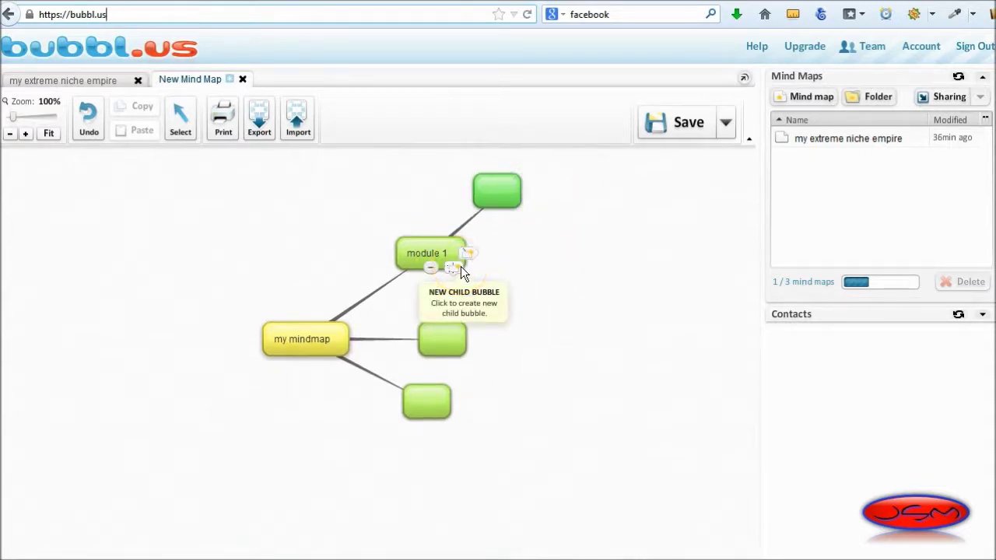
left_click(460, 266)
left_click(445, 310)
left_click_drag(445, 310, 542, 227)
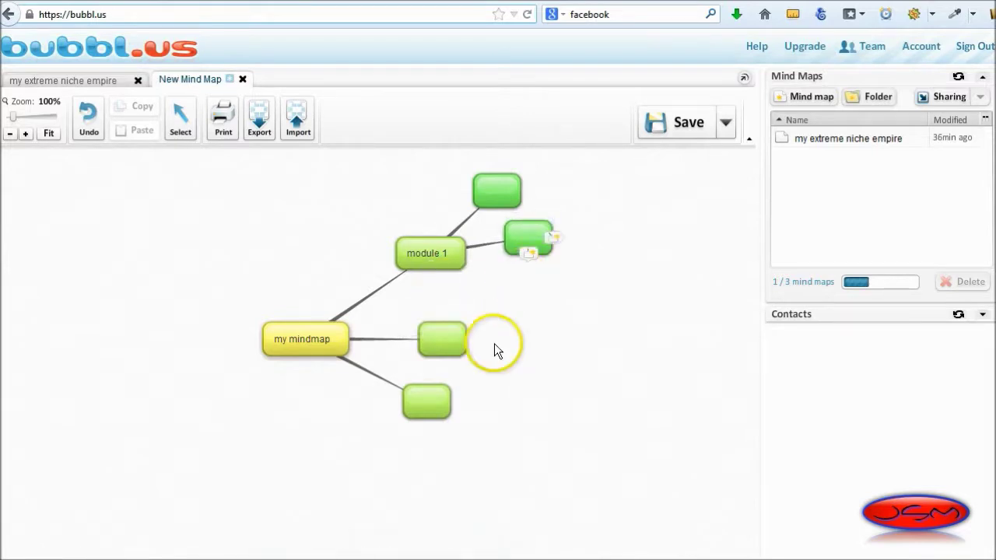
Add a blank child bubble to the upper child of "module 1" and place it to that bubble's upper right
mouse_move(422, 249)
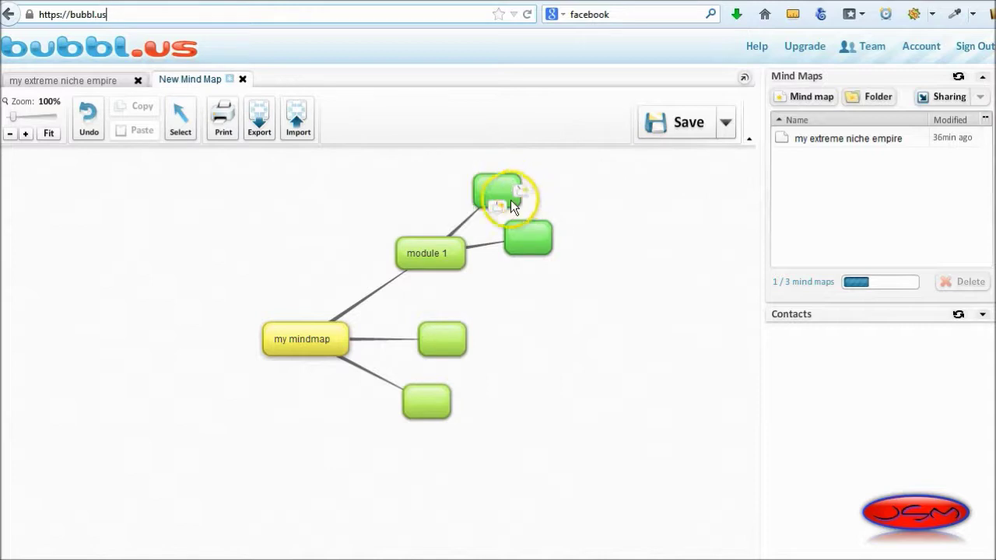
left_click(497, 207)
left_click_drag(492, 243, 566, 178)
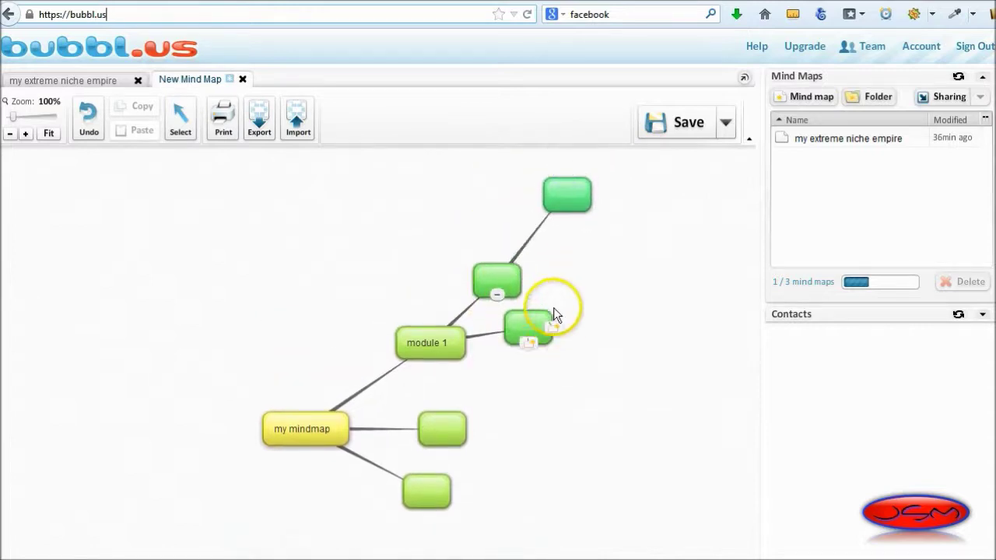
Collapse the branch under the upper child of "module 1" and the whole "module 1" branch
left_click(497, 295)
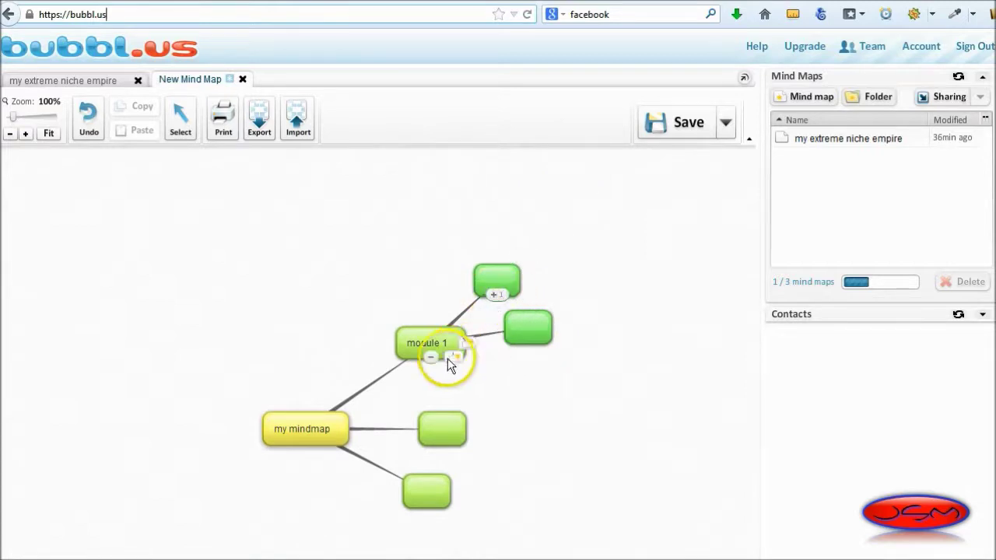
left_click(433, 357)
Examine the "my mindmap" bubble and its three child branches at several zoom levels, ending at 150%
scroll(320, 234, "down", 3)
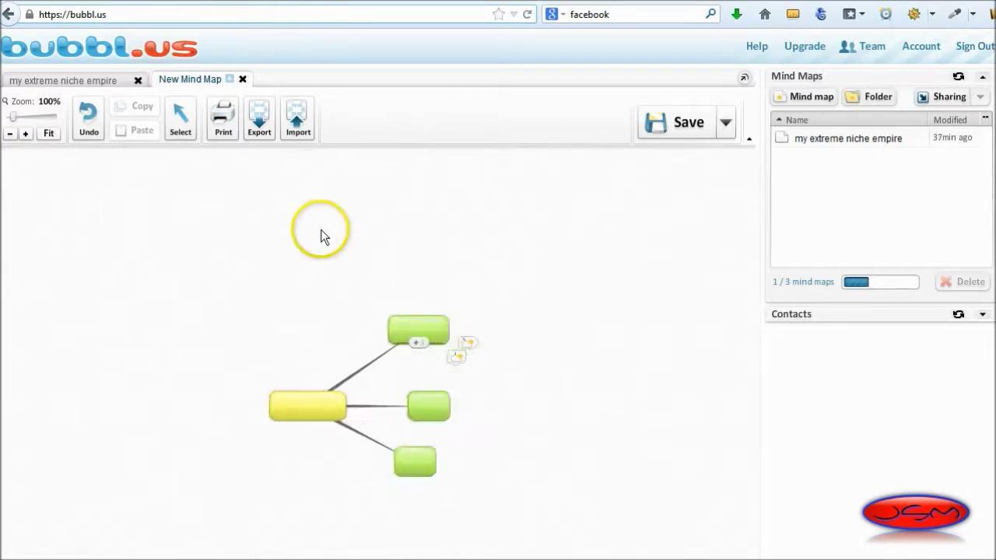
scroll(397, 268, "up", 4)
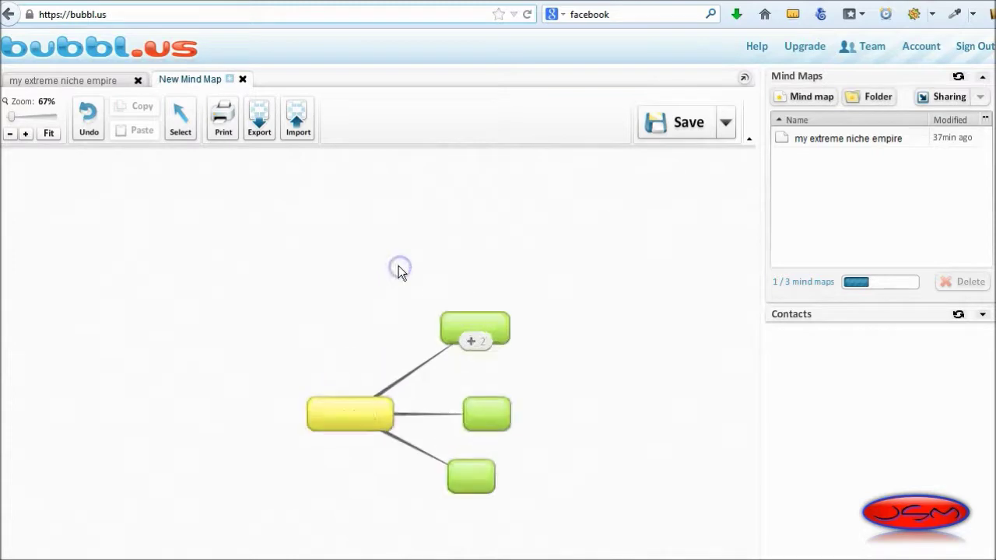
scroll(398, 268, "down", 2)
scroll(398, 268, "up", 1)
scroll(342, 276, "up", 1)
scroll(342, 277, "down", 1)
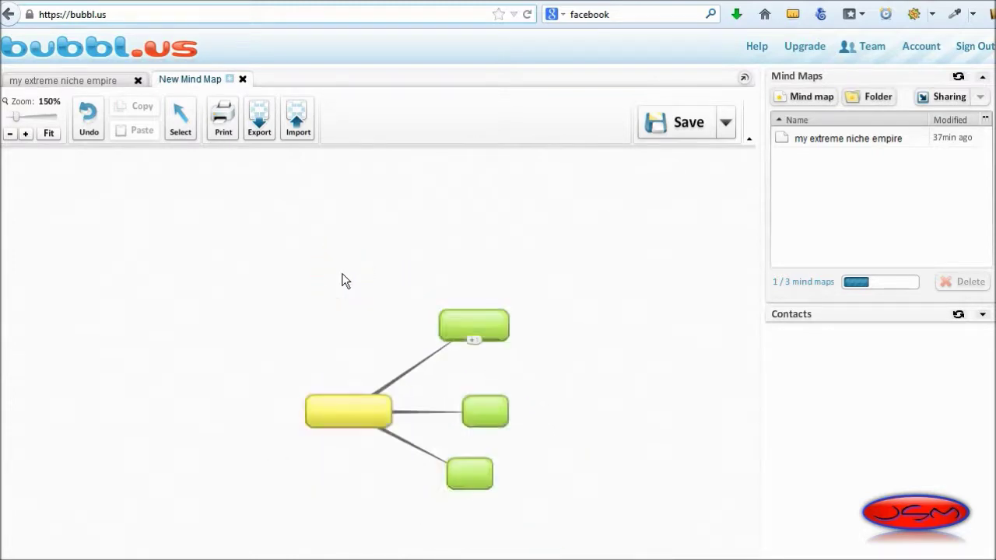
scroll(343, 276, "up", 1)
scroll(342, 277, "down", 1)
scroll(342, 276, "up", 2)
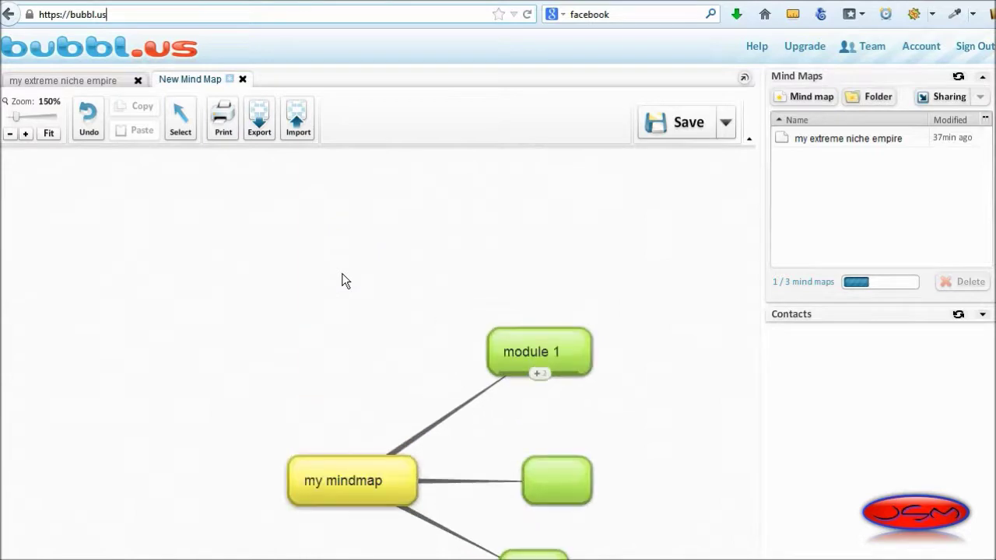
scroll(343, 280, "down", 1)
left_click_drag(340, 281, 193, 159)
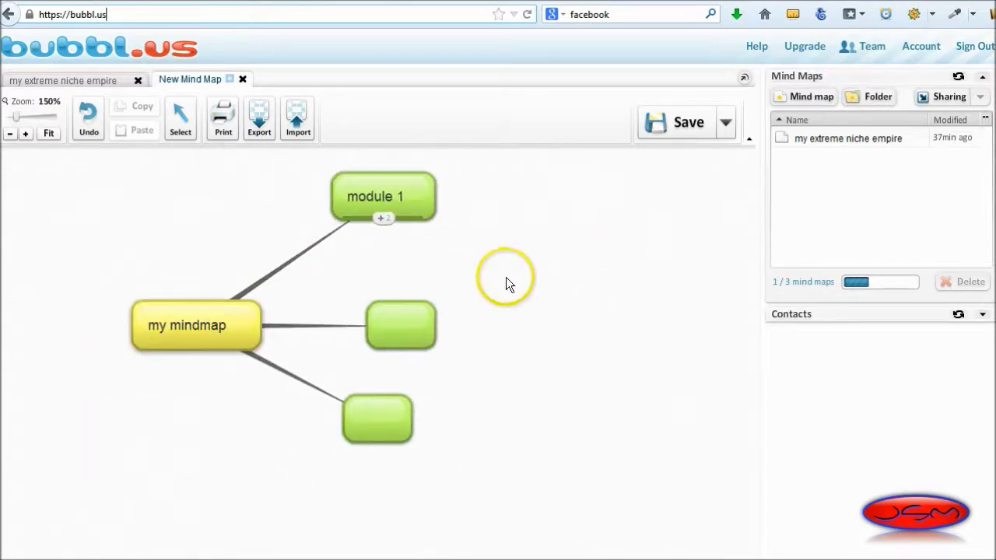
left_click_drag(209, 223, 211, 272)
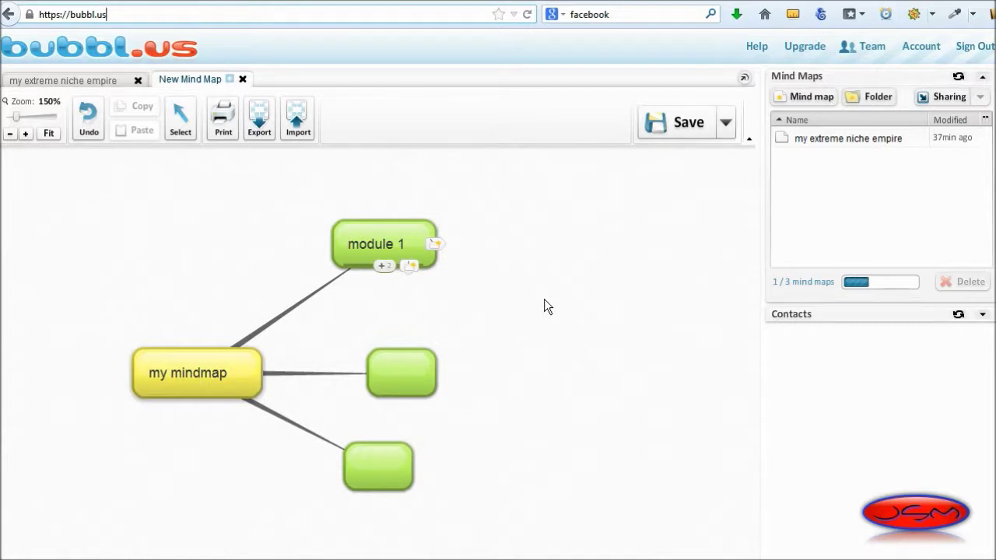
left_click_drag(484, 321, 420, 288)
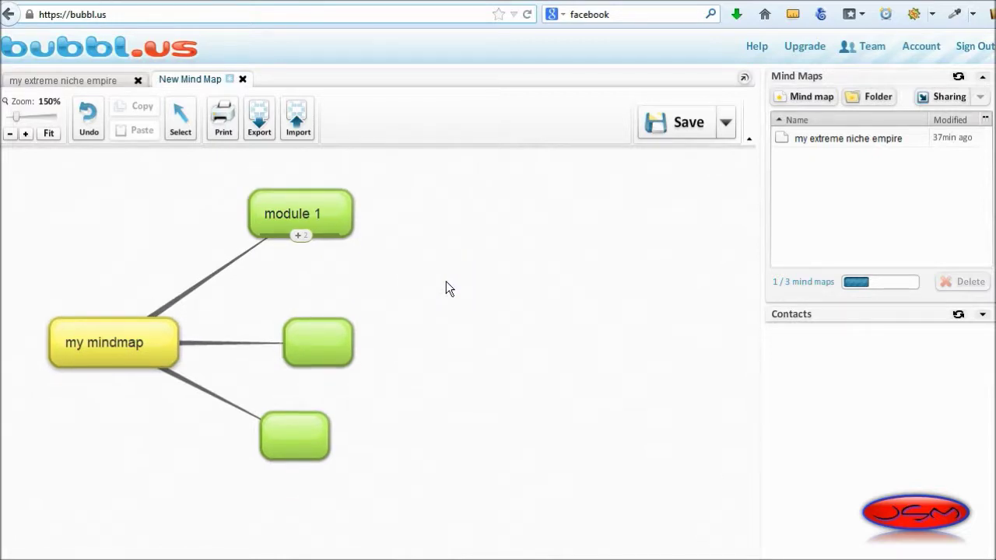
Review the export options for the entire bubbl.us mind map and close them without exporting
left_click(452, 276)
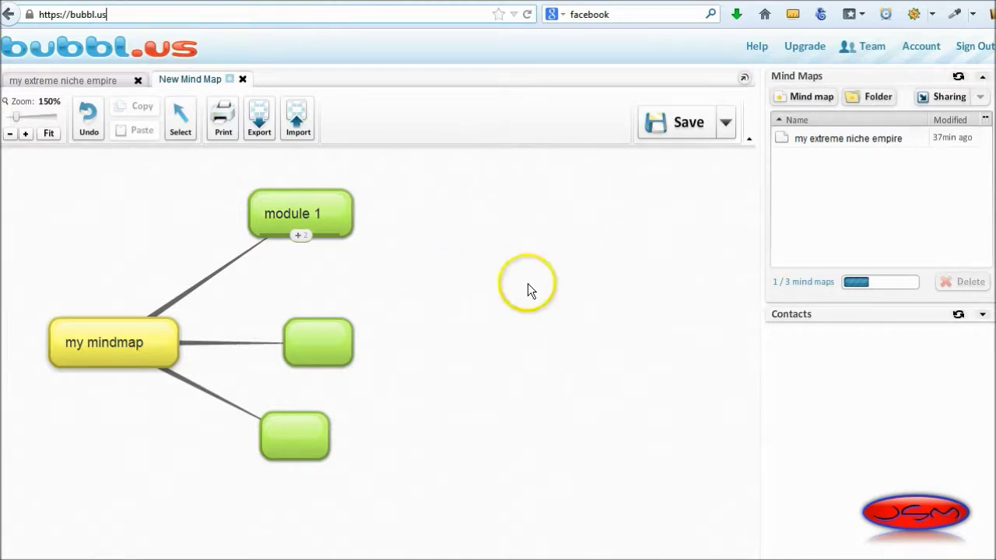
left_click_drag(489, 294, 463, 285)
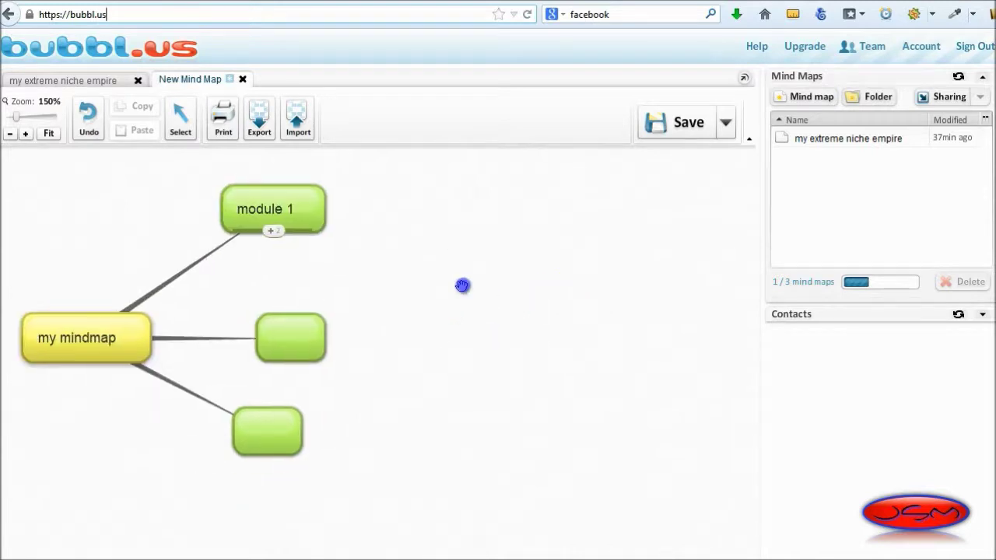
left_click_drag(544, 294, 553, 321)
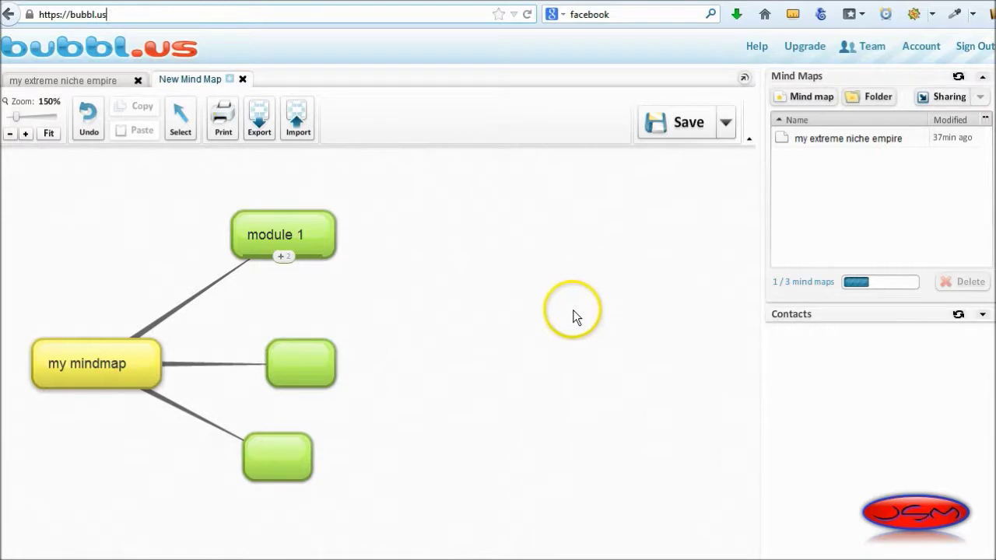
left_click(279, 221)
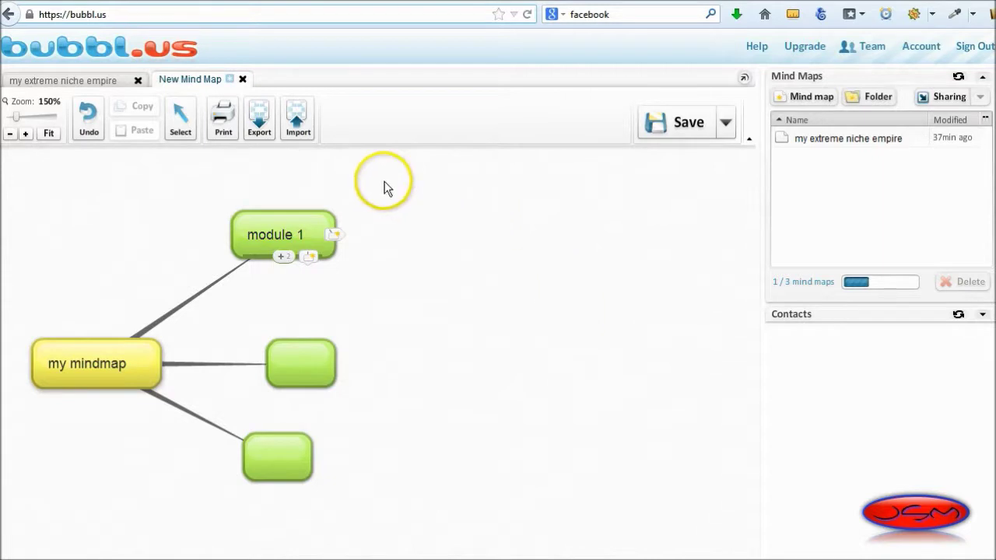
left_click(260, 133)
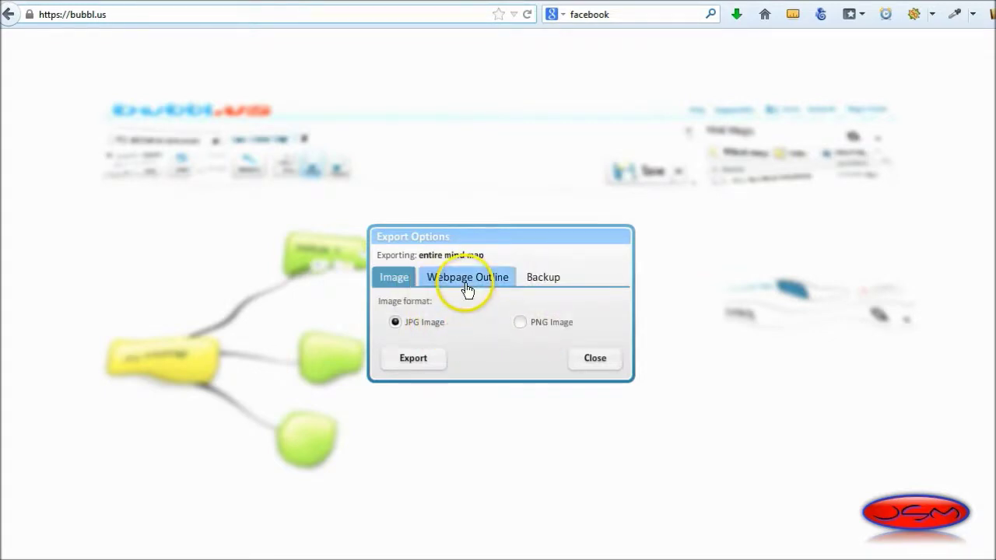
left_click(615, 362)
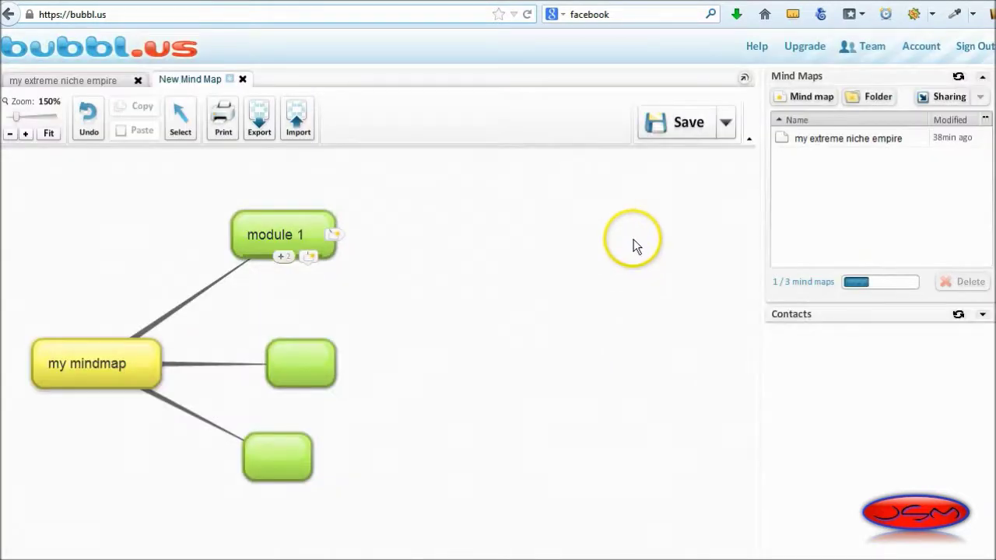
Switch to MindMeister and add a blank child topic to the upper right of the "My New Mind Map" root topic
left_click(94, 16)
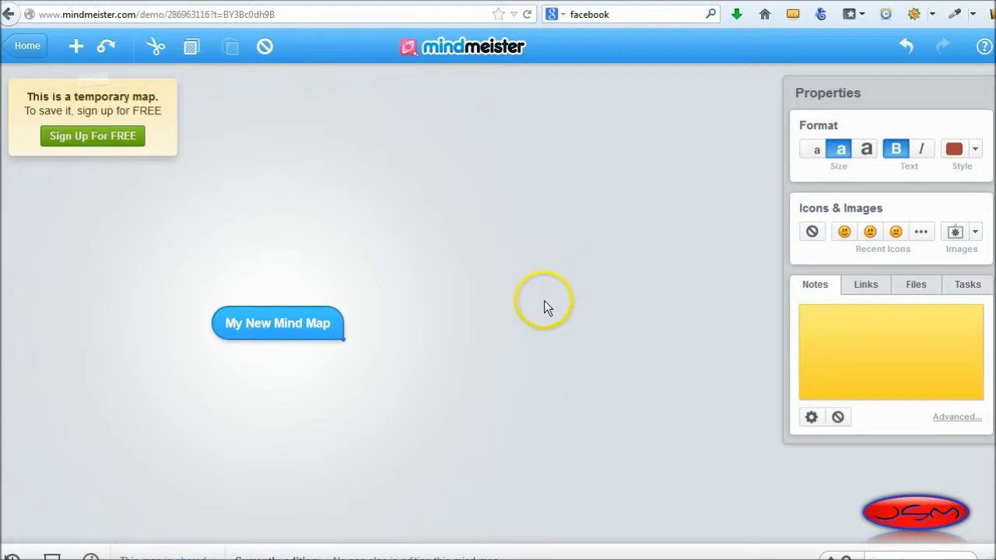
left_click(349, 324)
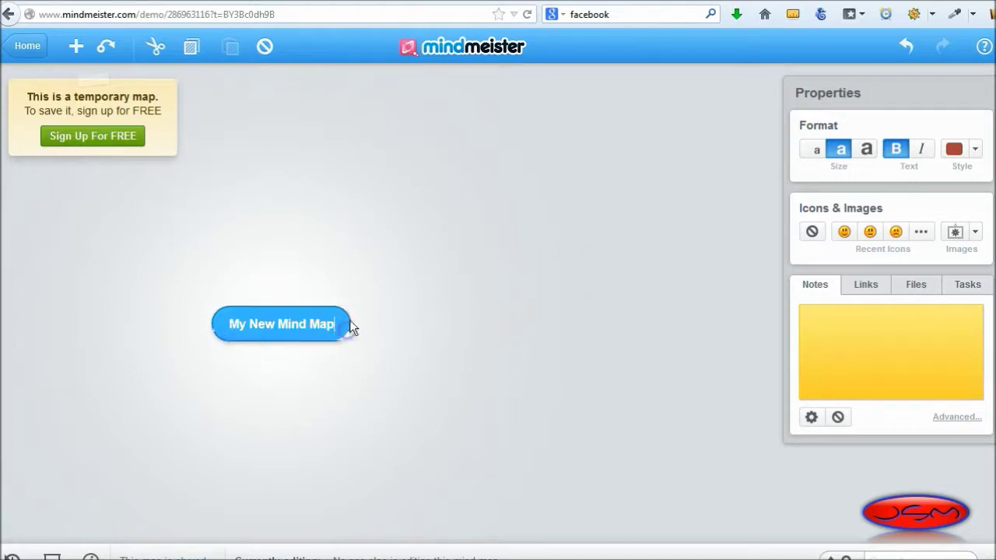
key("Return")
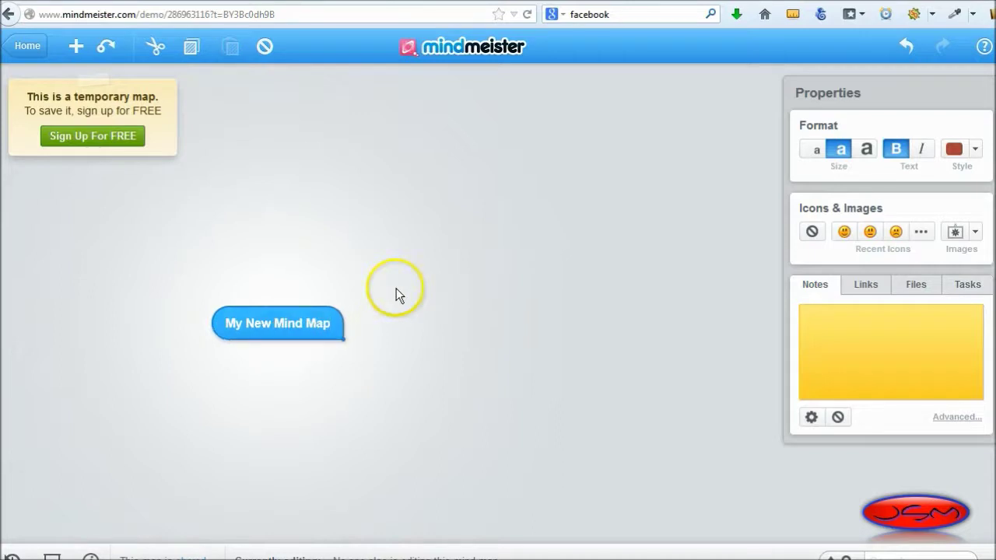
key("Tab")
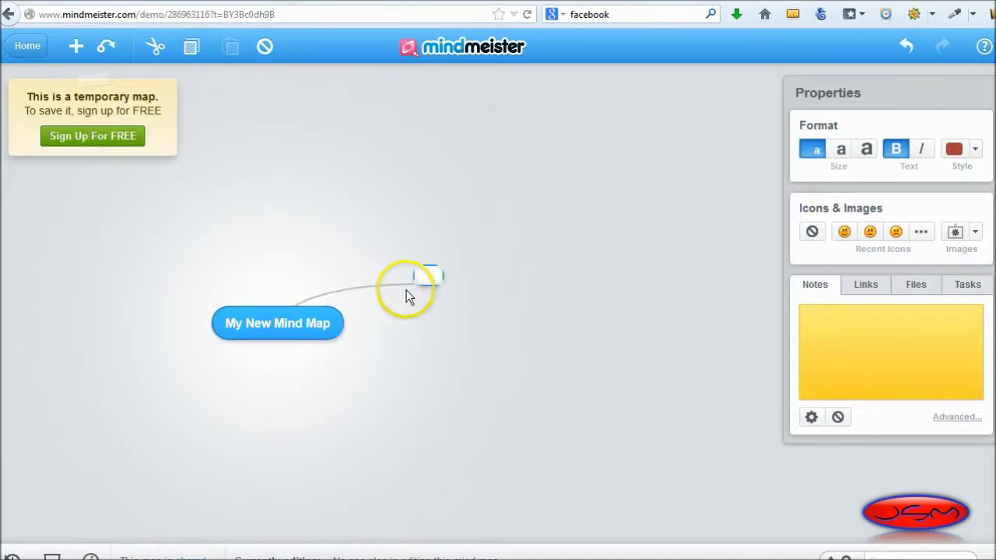
left_click(428, 275)
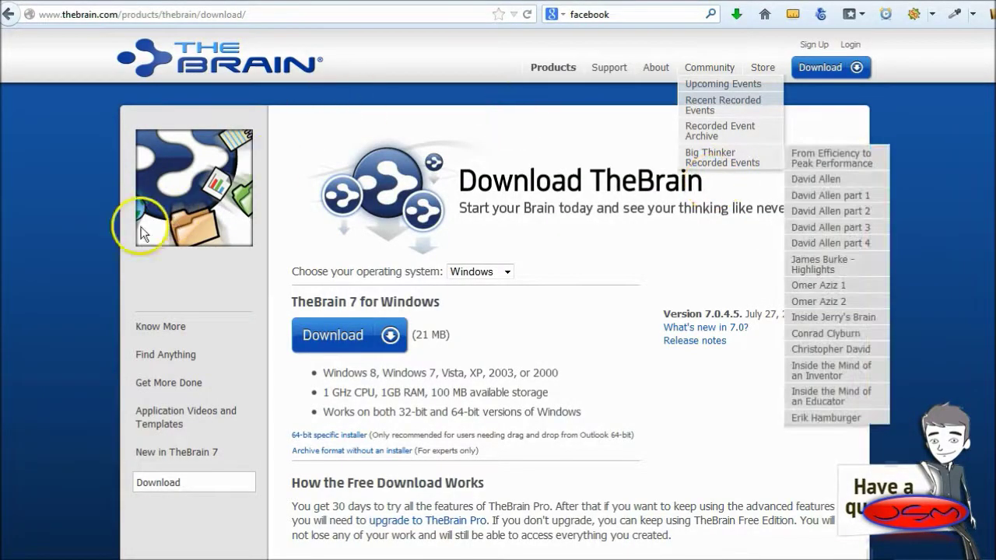
Review TheBrain's download page, including the Windows download, the free download terms and the getting-started section
scroll(53, 250, "down", 1)
scroll(53, 251, "up", 1)
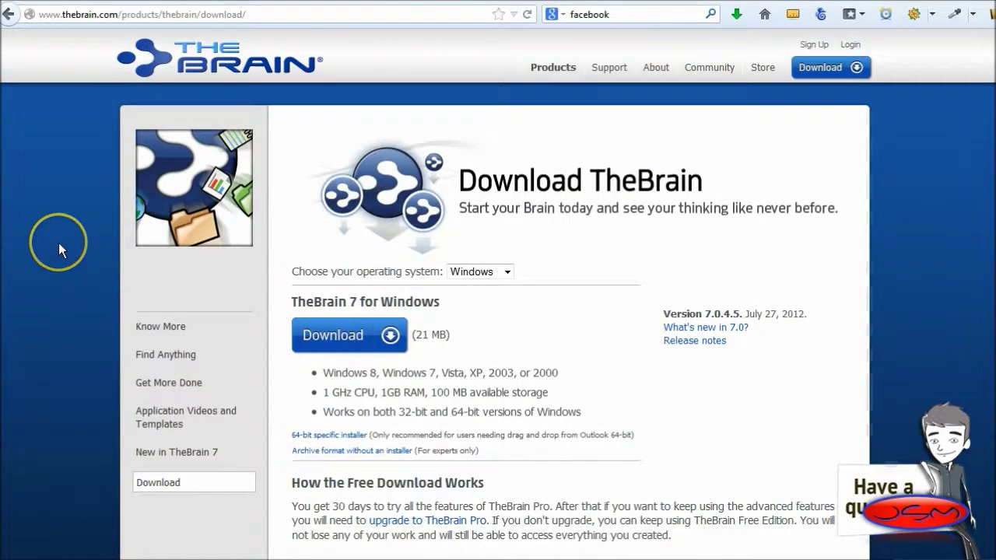
scroll(59, 250, "down", 4)
scroll(58, 249, "up", 3)
scroll(63, 257, "down", 3)
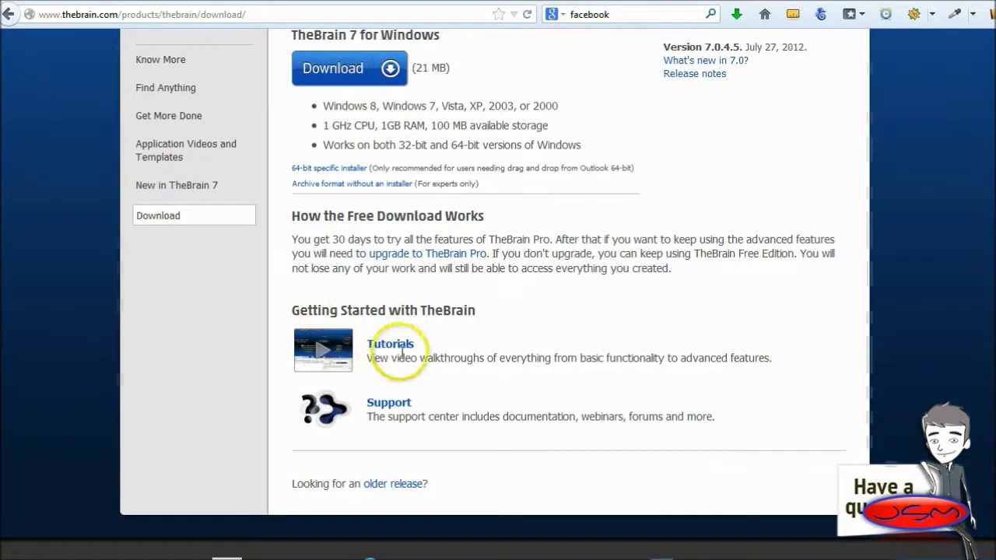
scroll(573, 316, "up", 3)
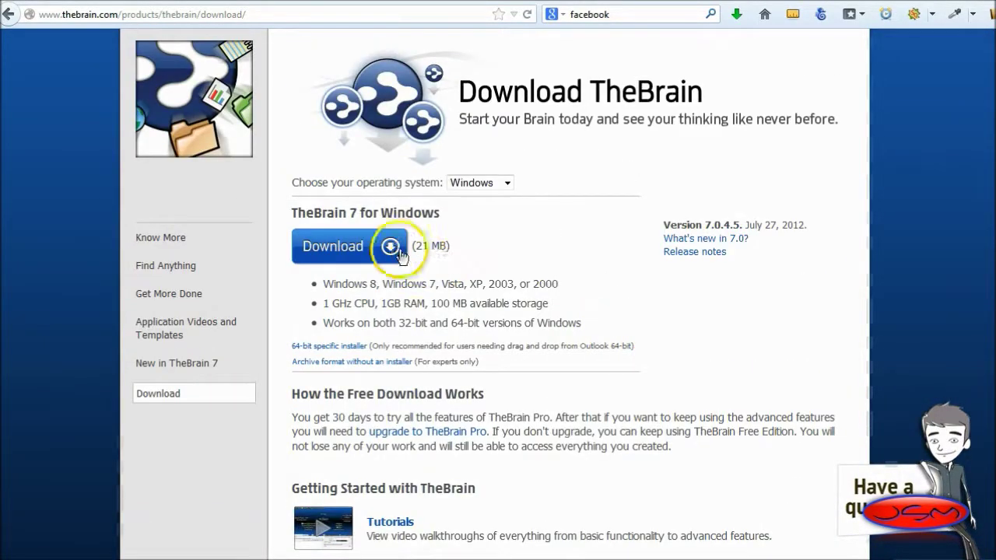
scroll(696, 282, "down", 1)
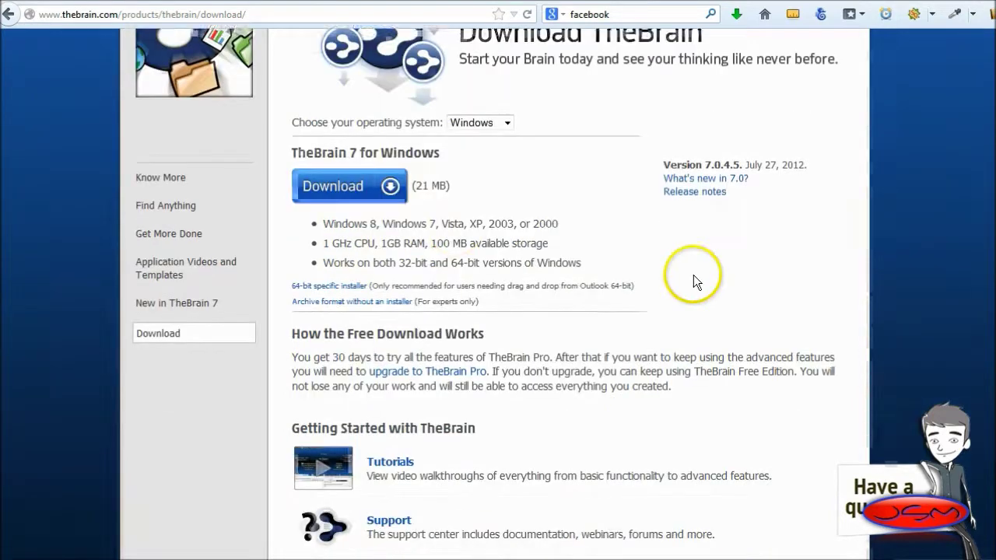
Open TheBrain's tutorials page and look through its list of overview and feature video tips
scroll(693, 275, "down", 1)
left_click(387, 433)
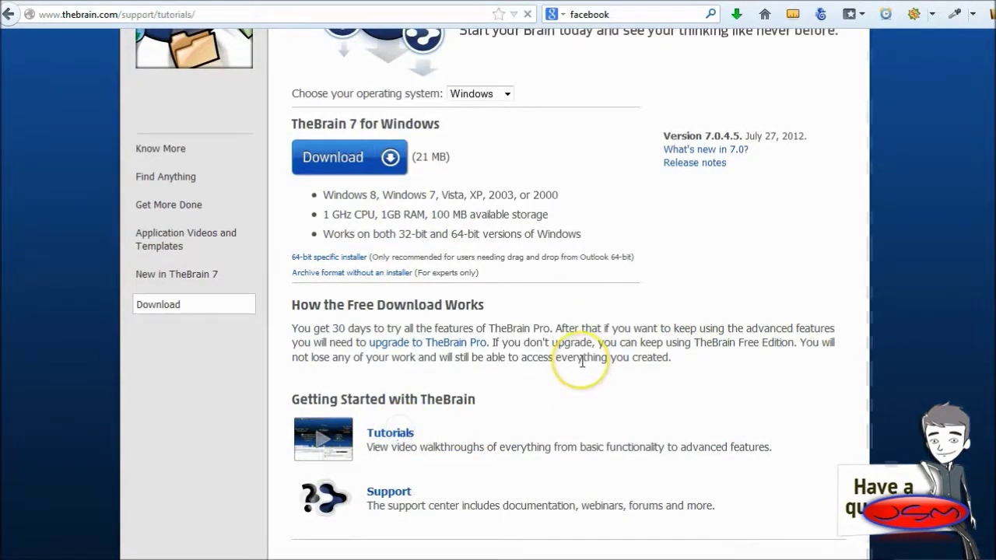
scroll(583, 365, "down", 4)
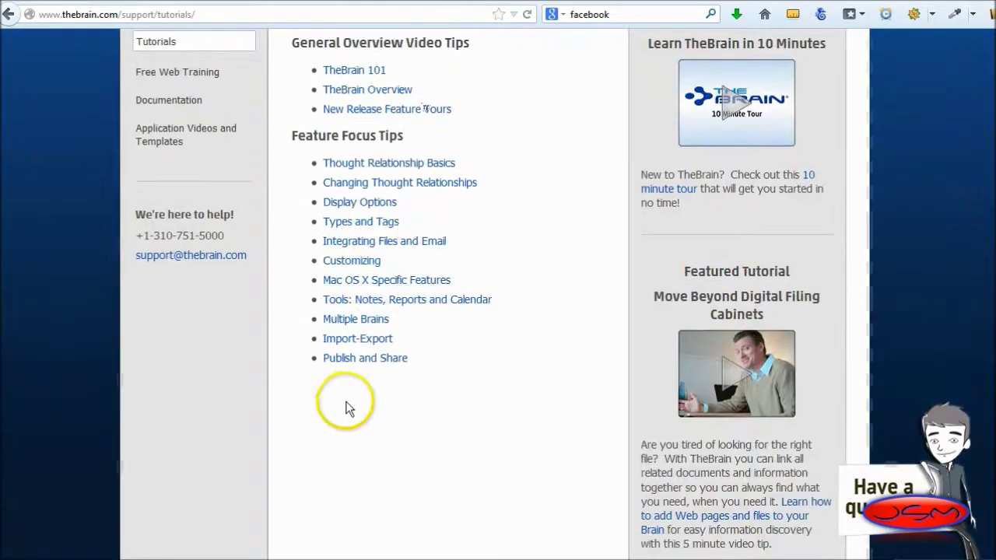
scroll(557, 335, "up", 4)
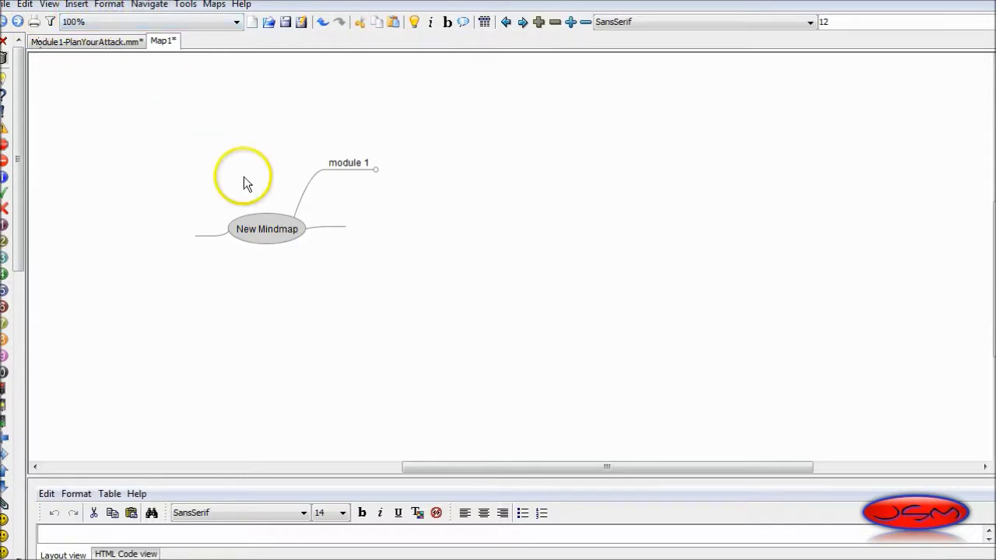
Switch to FreeMind, review the export formats offered for the "New Mindmap" map, and leave without exporting
left_click(5, 5)
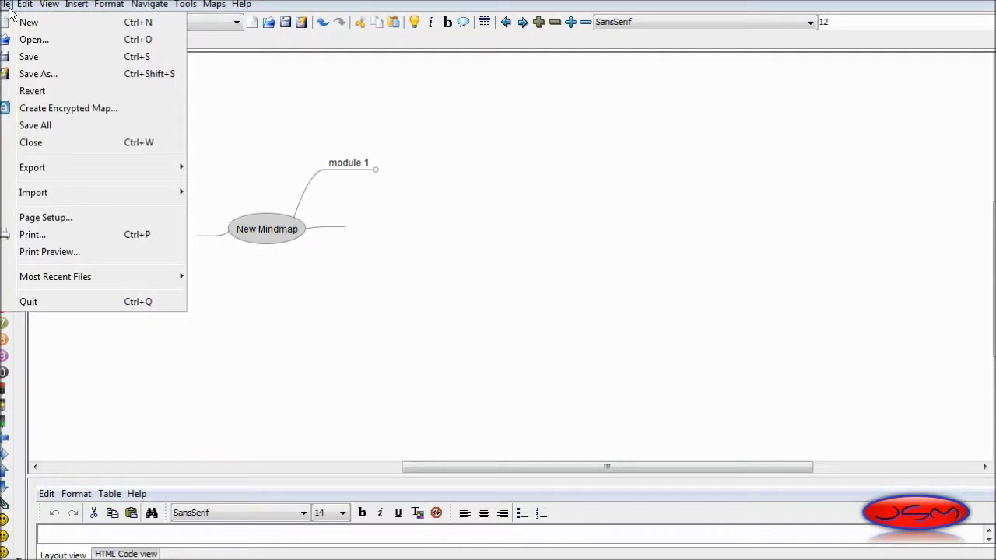
mouse_move(67, 169)
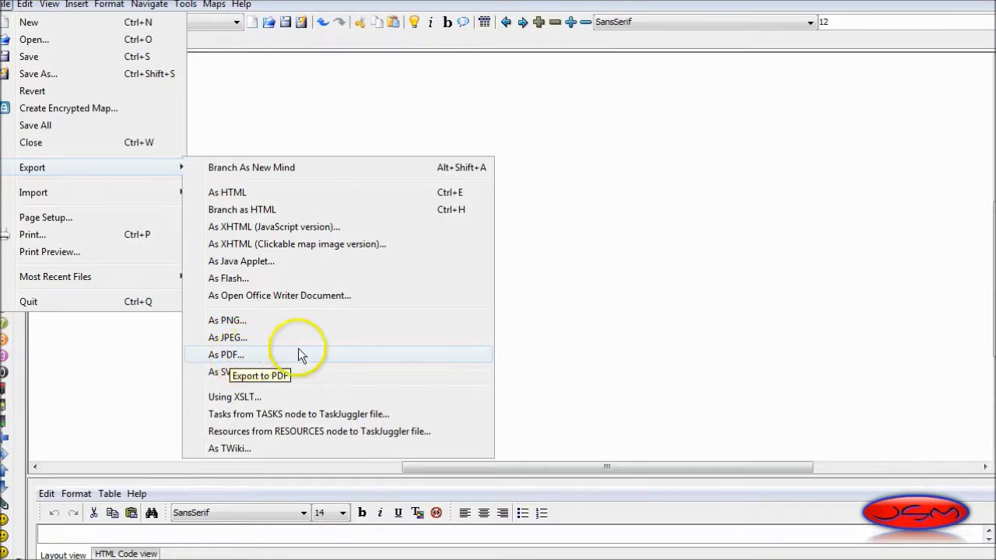
left_click(616, 274)
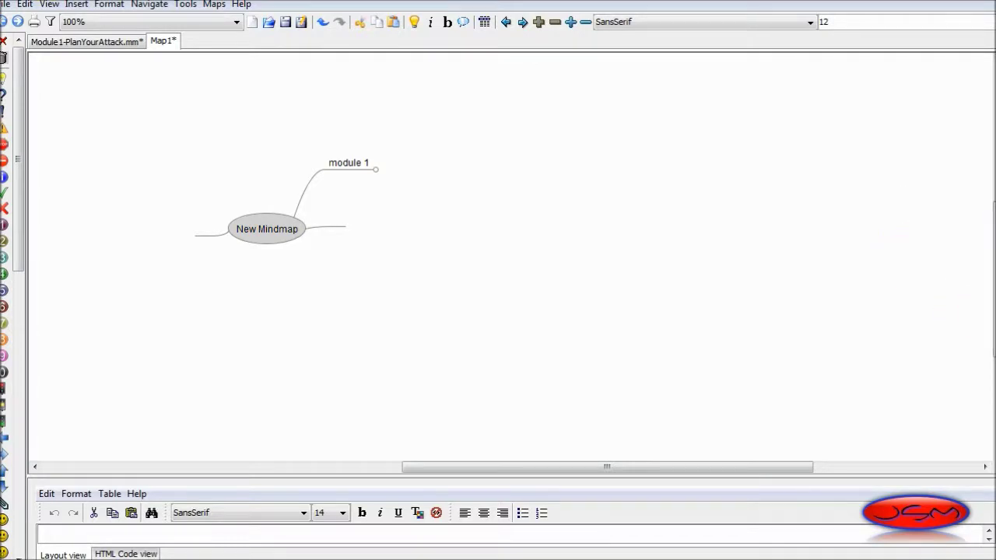
Review the FreeMind download page's table of installers, highlighting the note for Windows Installer Max
mouse_move(995, 270)
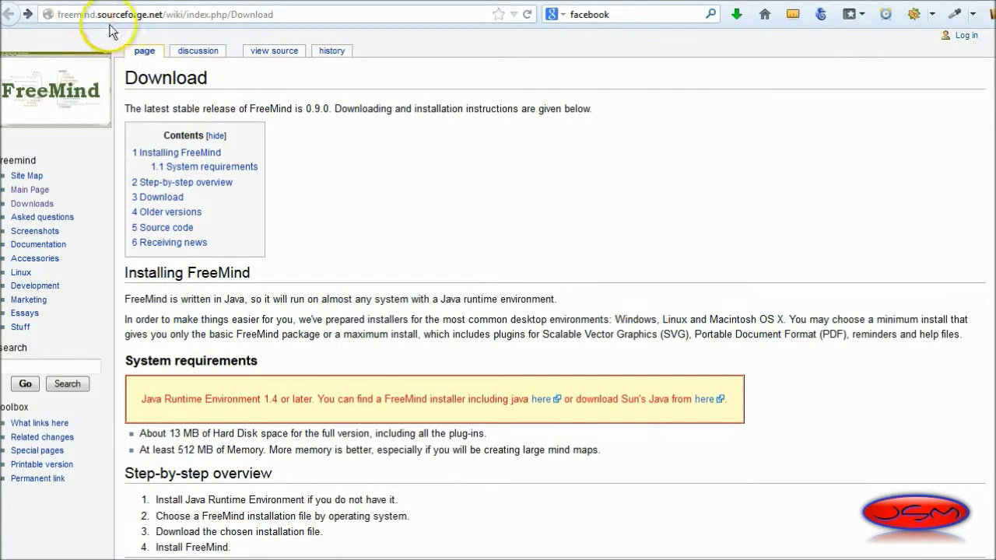
scroll(393, 196, "down", 5)
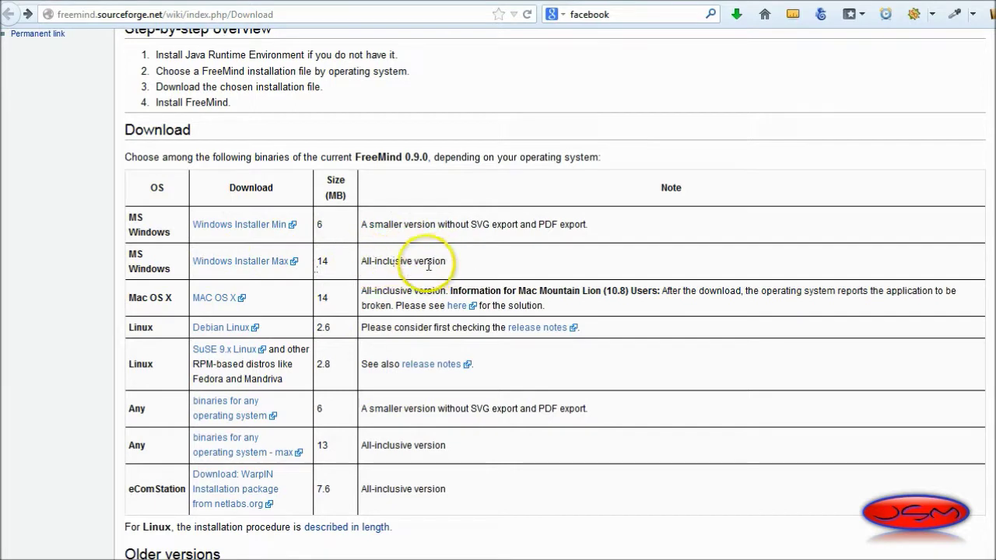
left_click_drag(447, 262, 357, 263)
left_click(463, 265)
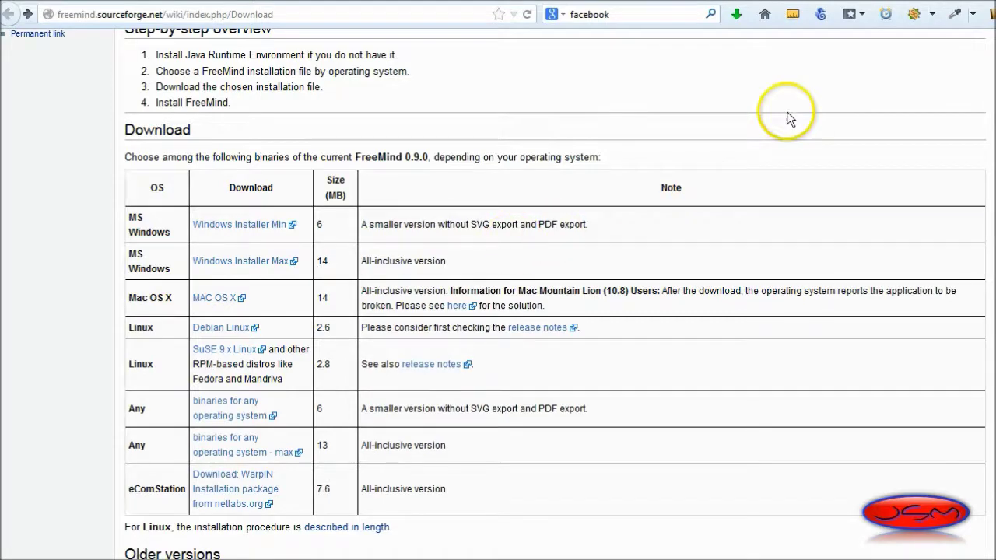
scroll(787, 113, "up", 5)
scroll(748, 86, "up", 3)
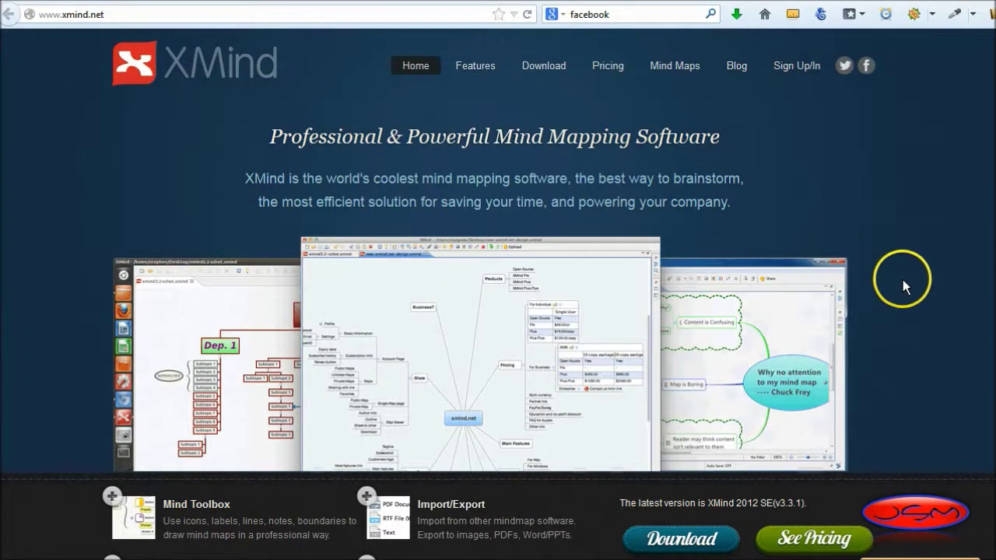
Look over the XMind home page's download area and open the site's pricing page
scroll(908, 244, "down", 2)
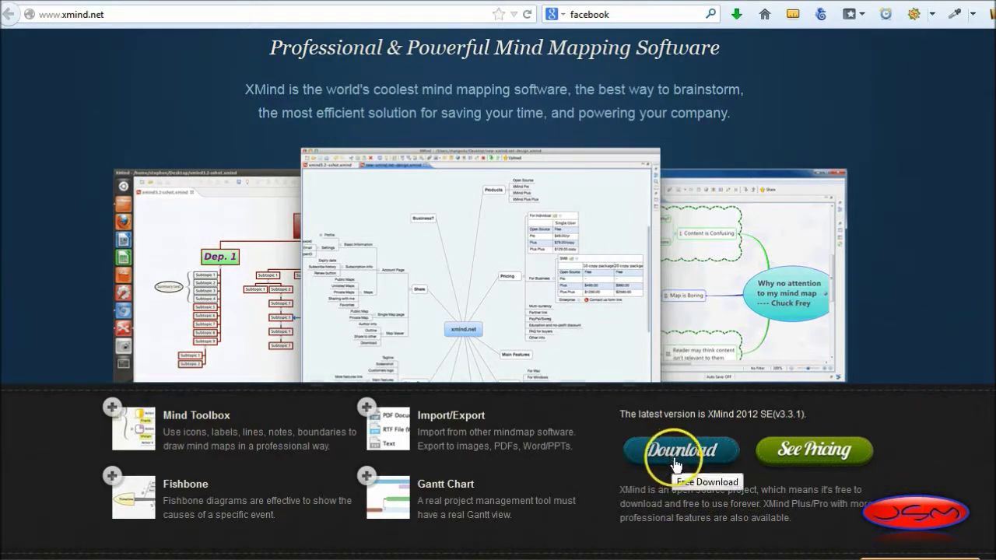
scroll(884, 374, "up", 2)
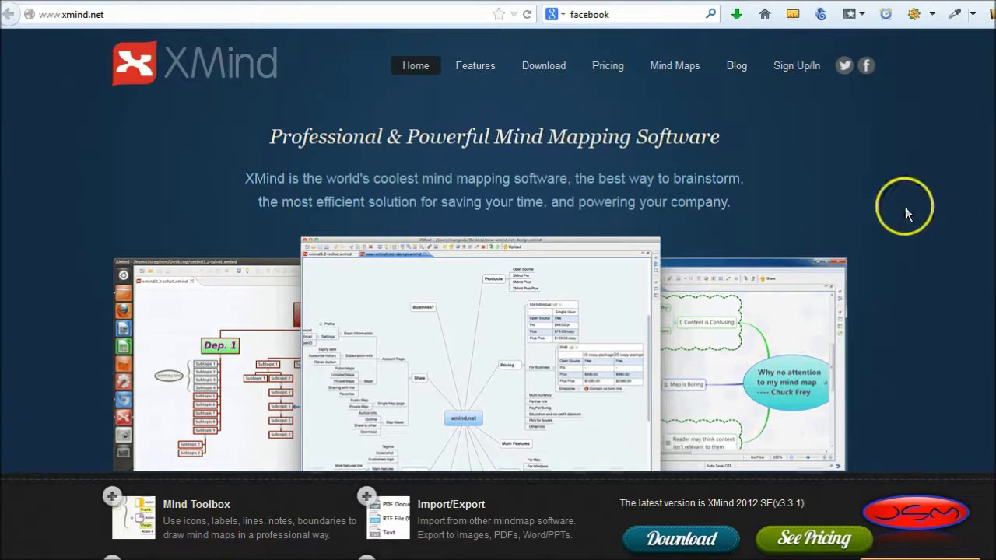
left_click(608, 66)
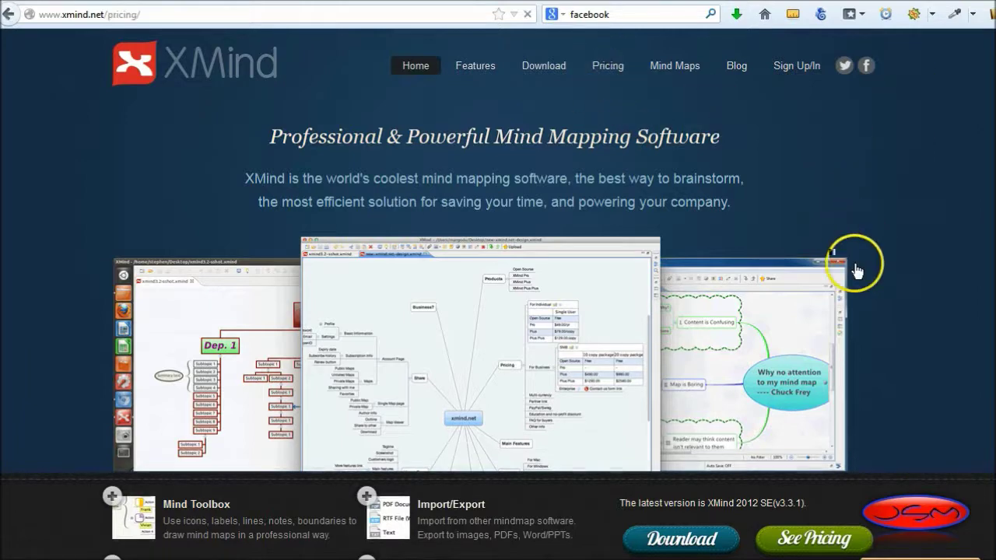
Compare XMind Free with XMind Plus, highlighting "Export to PDF" and "Export to Word/PPT" in the Plus column
scroll(885, 242, "down", 2)
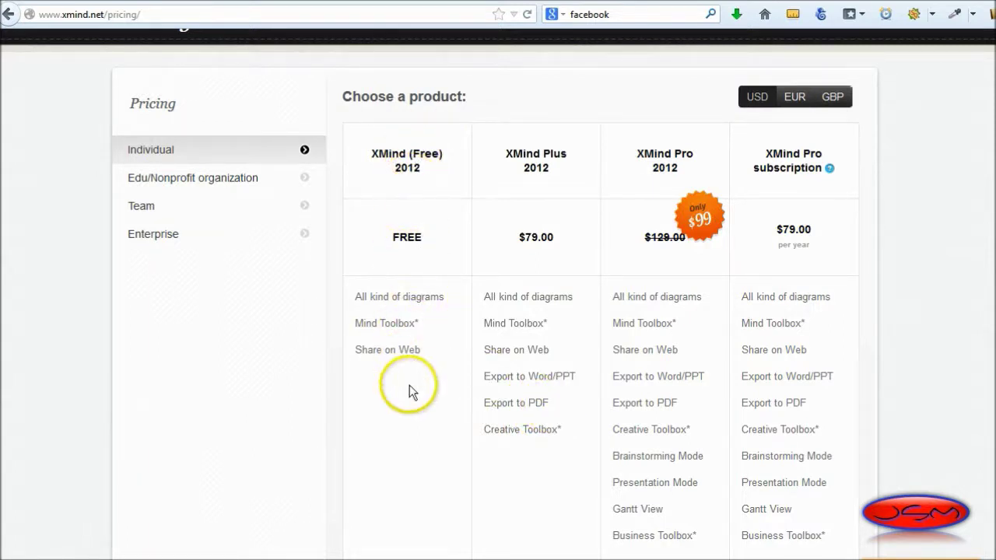
left_click_drag(548, 403, 486, 404)
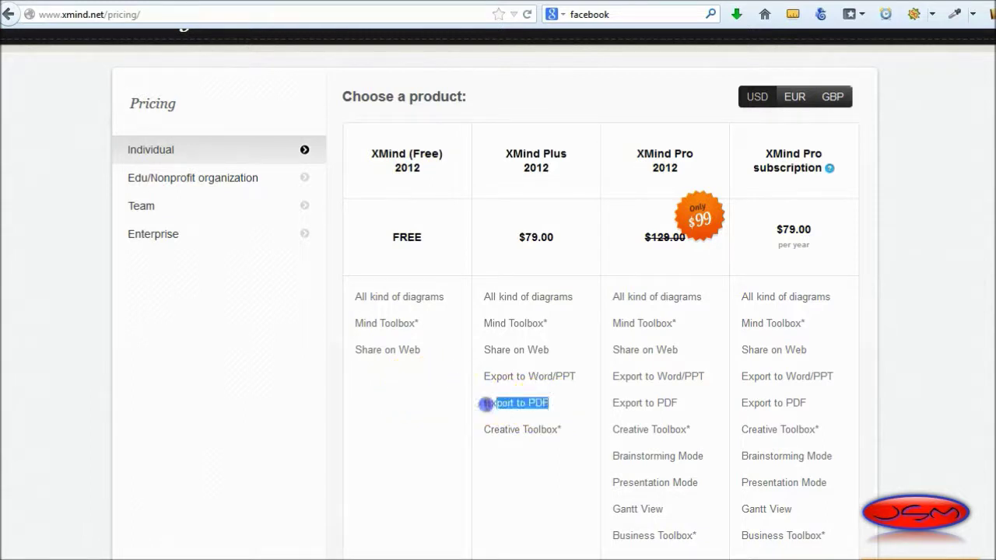
left_click(565, 410)
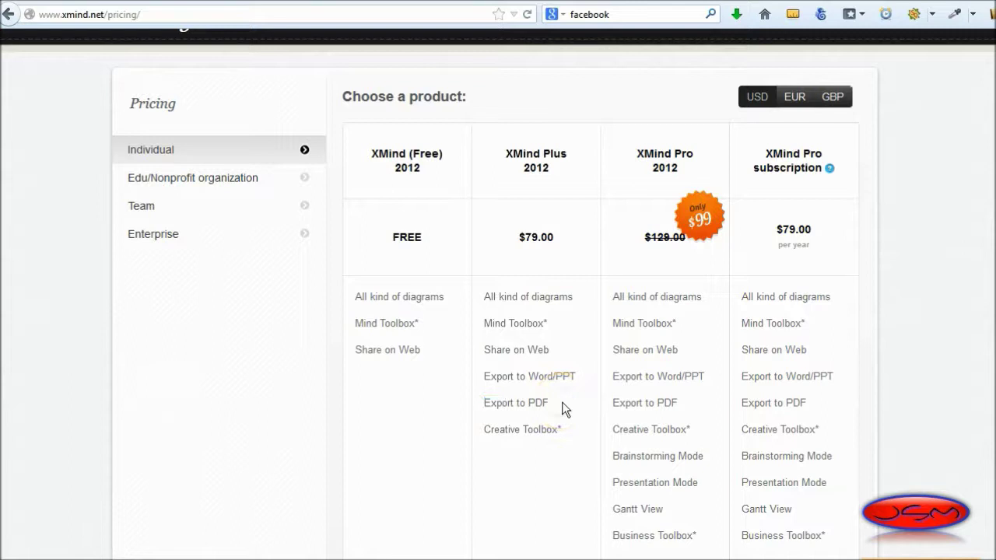
left_click_drag(577, 377, 475, 377)
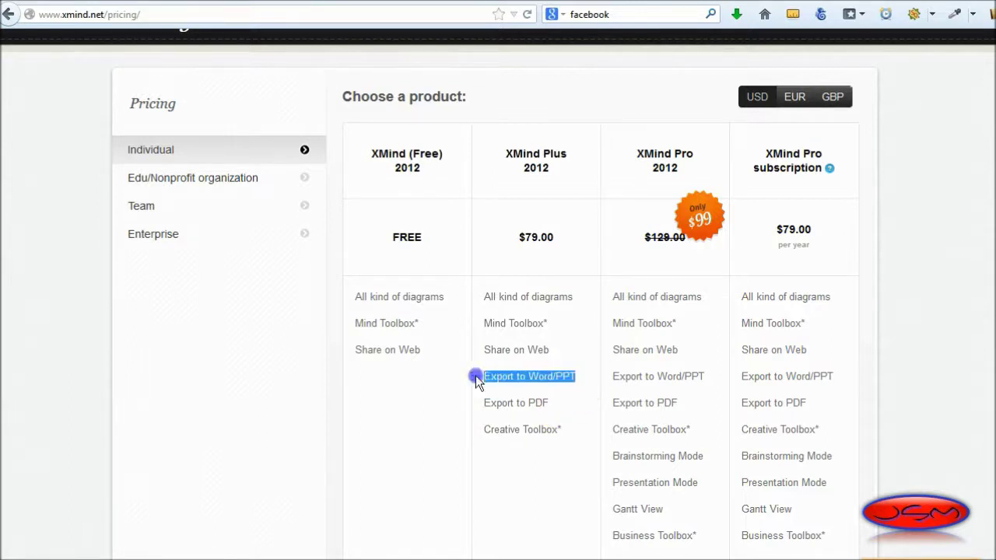
left_click(562, 393)
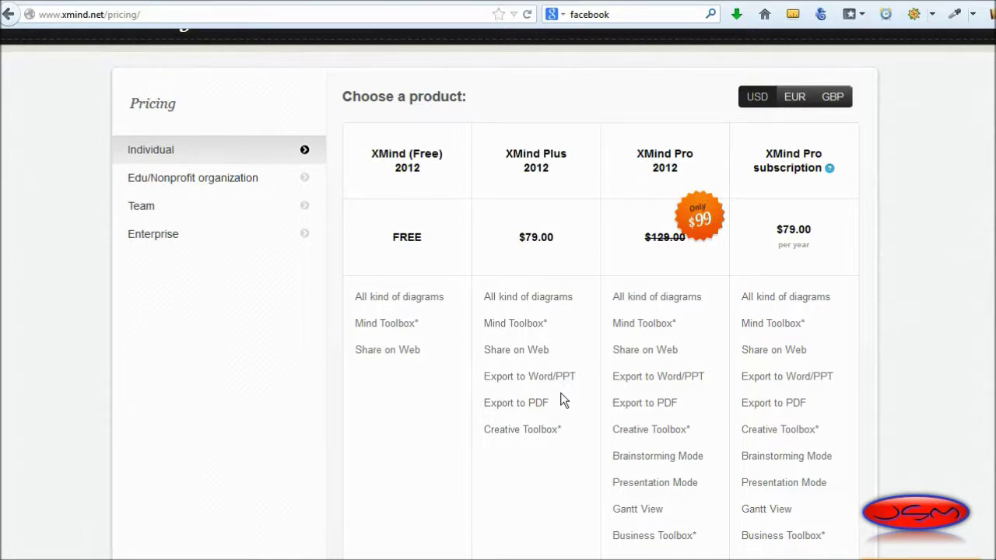
Examine the rest of the XMind pricing page, including the toolbox notes and subscription details, and return to the product table
scroll(713, 216, "down", 2)
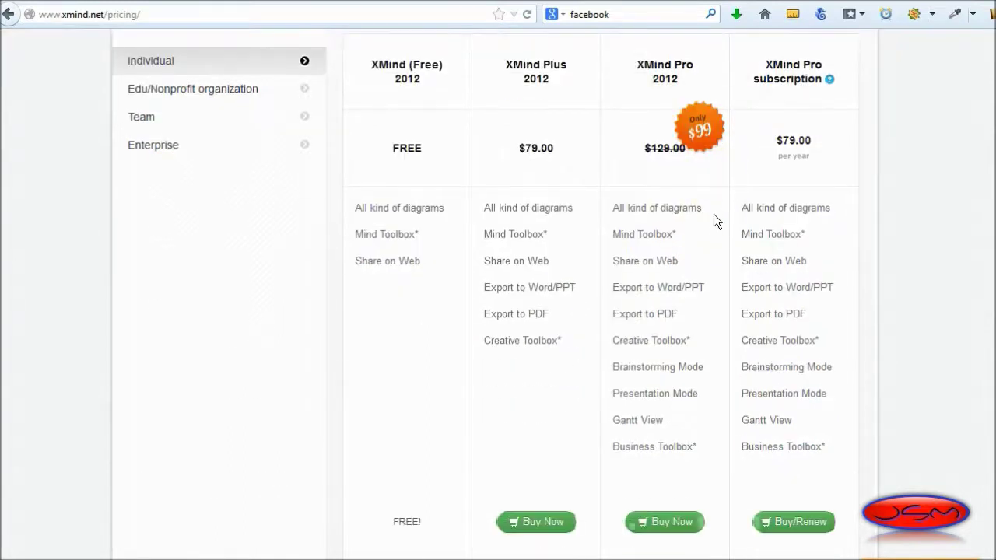
scroll(714, 216, "down", 4)
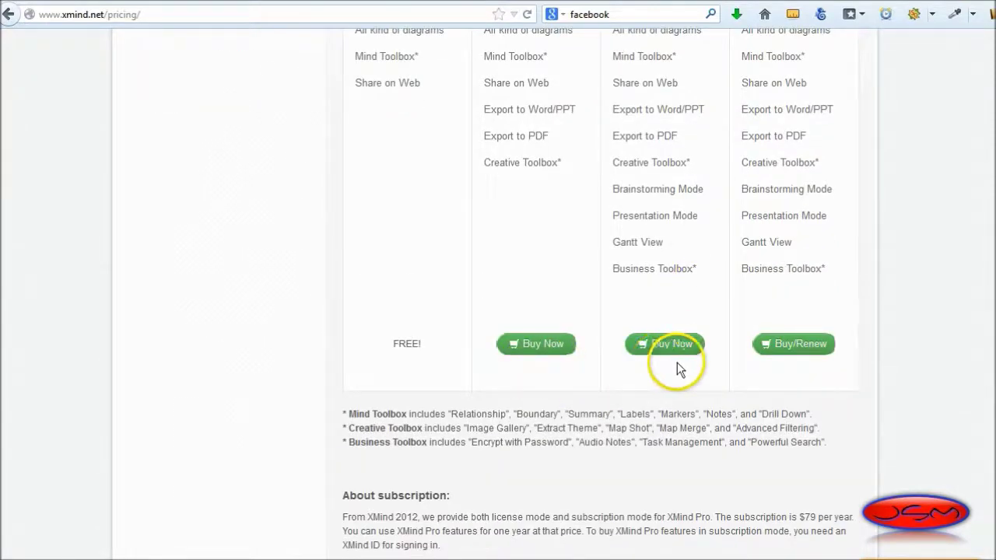
scroll(678, 358, "down", 2)
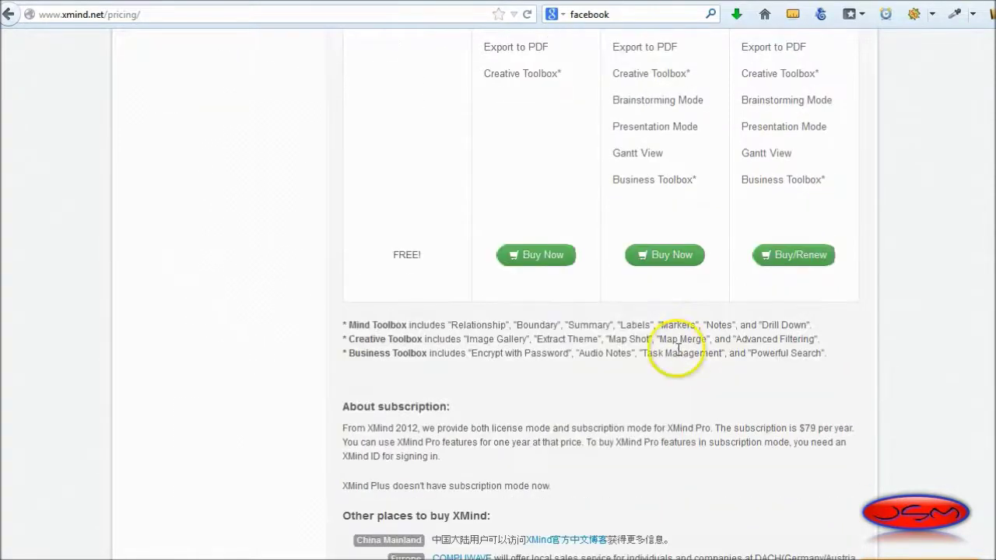
scroll(679, 347, "down", 4)
scroll(681, 341, "up", 14)
scroll(893, 347, "down", 2)
scroll(894, 347, "up", 2)
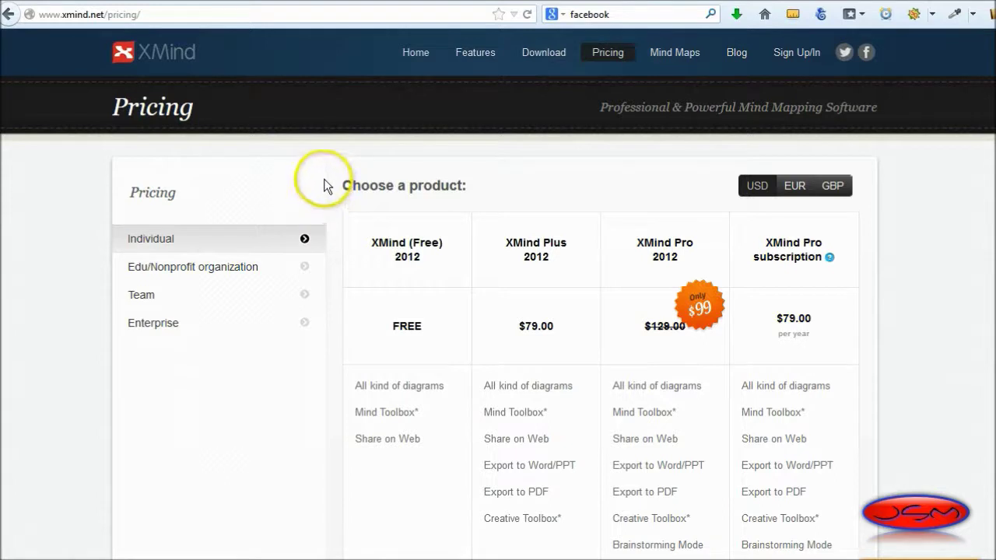
left_click(566, 173)
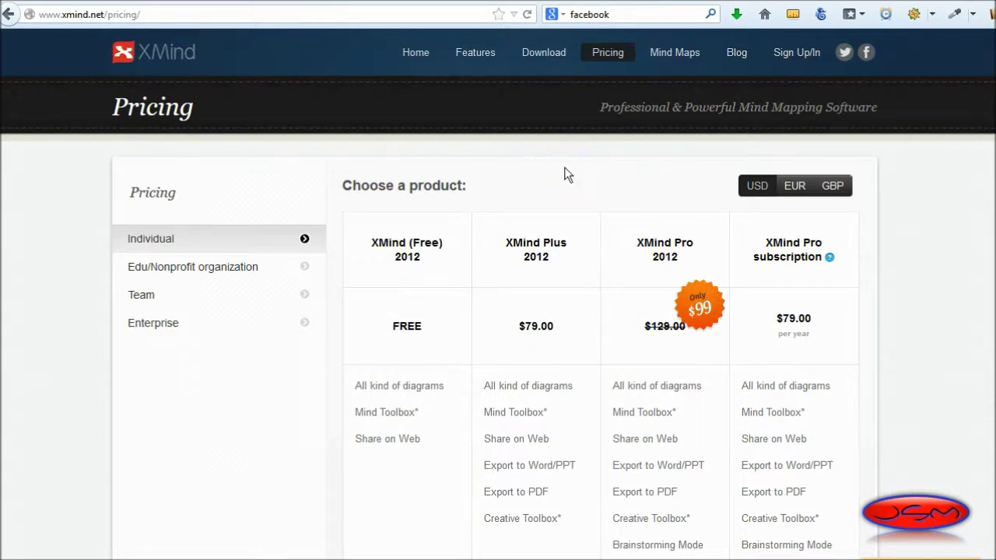